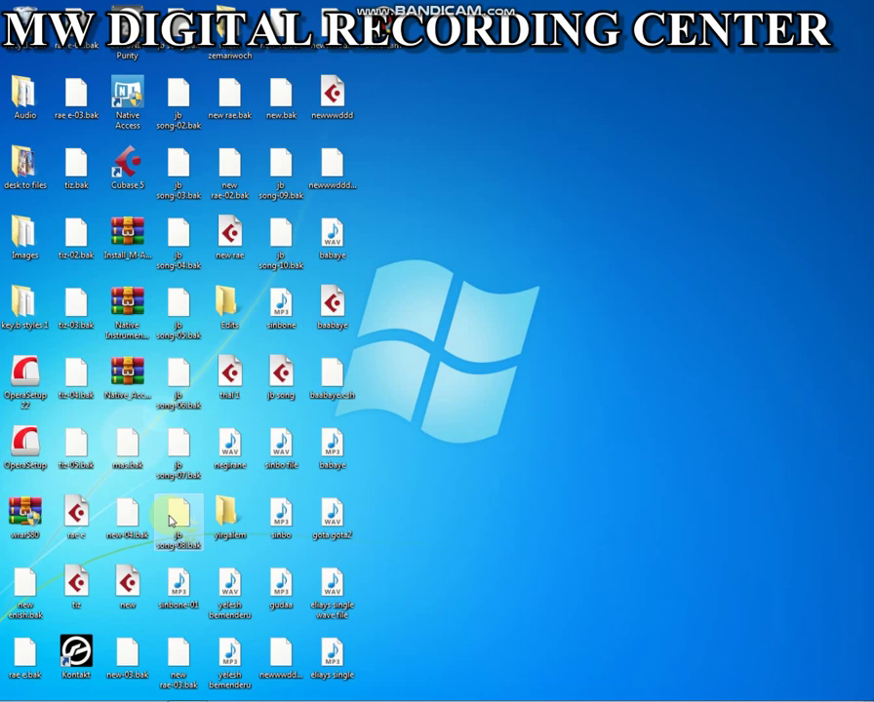
- Start Cubase 5 without opening the suggested document and dismiss the product registration reminder
{"action": "double_click", "coordinate": [130, 168]}
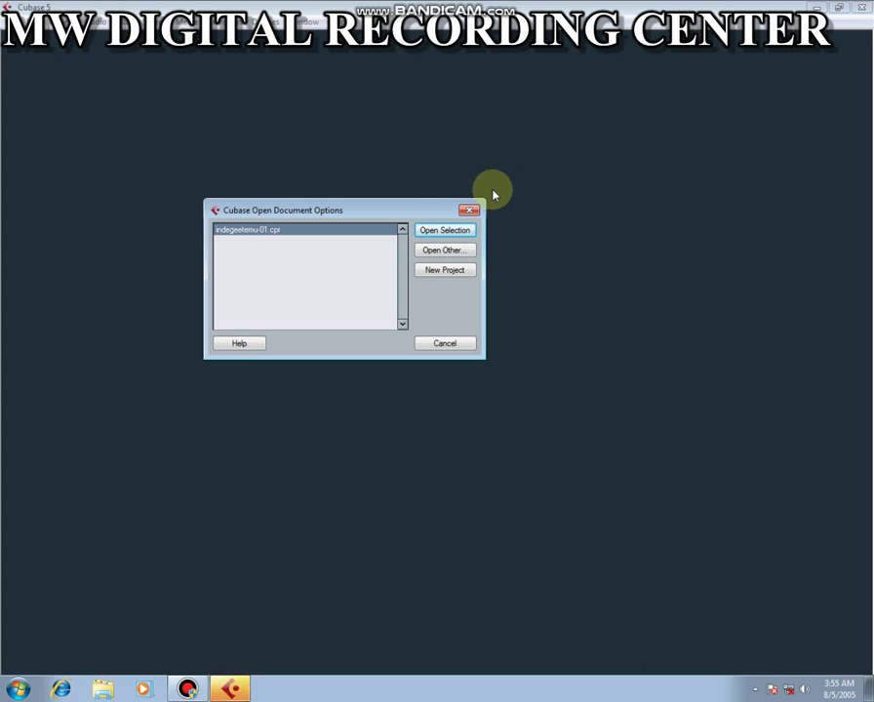
{"action": "left_click_drag", "start_coordinate": [388, 217], "coordinate": [332, 201]}
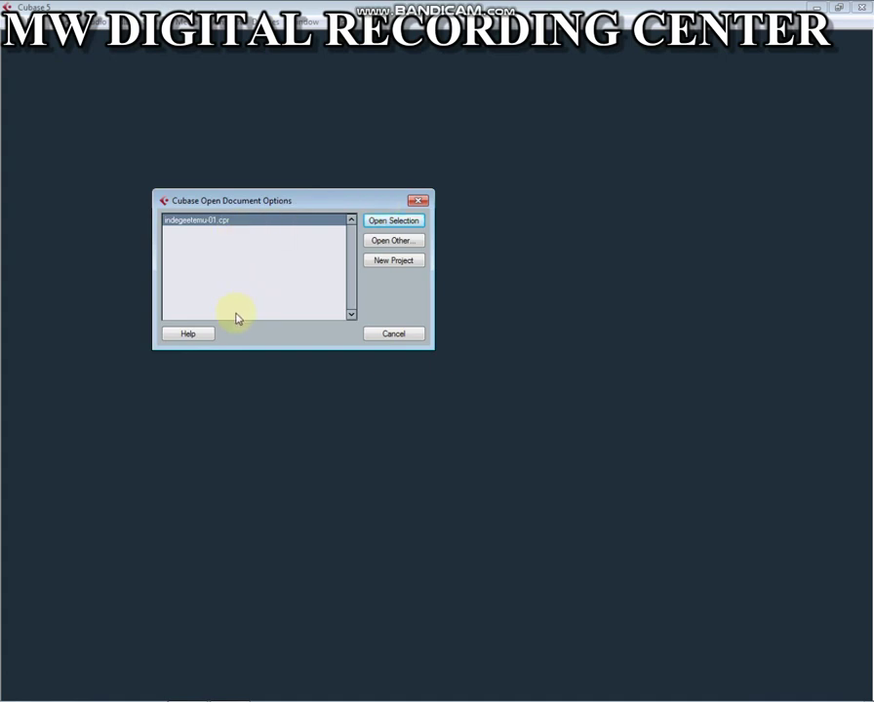
{"action": "left_click", "coordinate": [418, 201]}
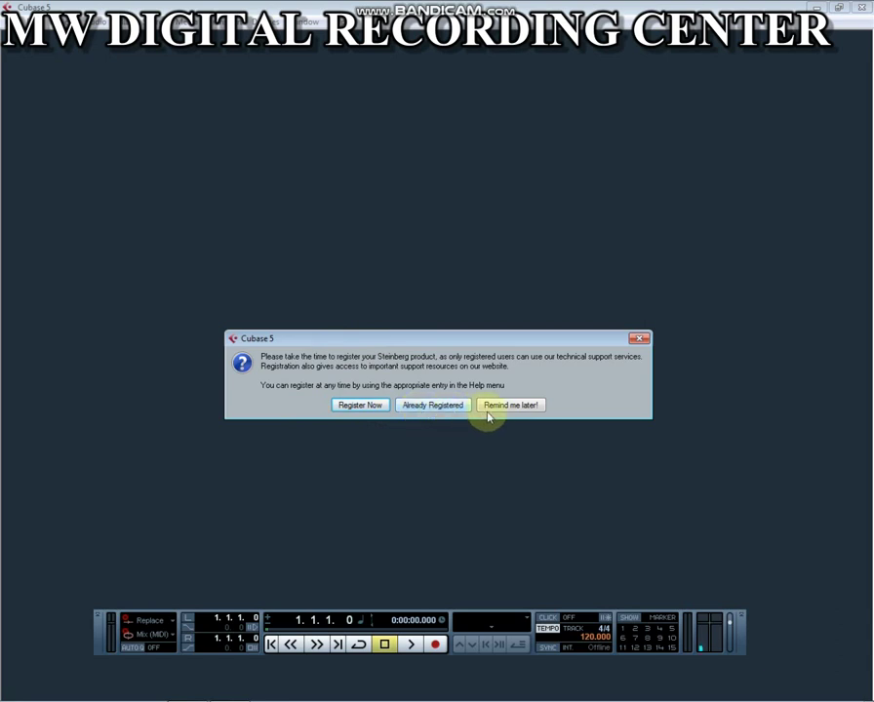
{"action": "left_click", "coordinate": [640, 340]}
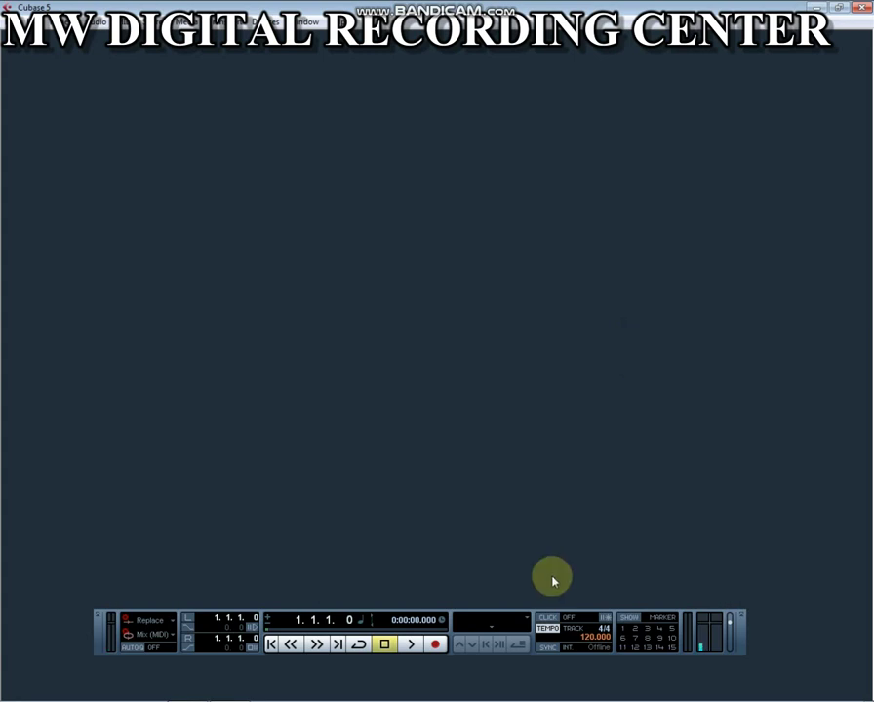
- Reposition the Transport panel slightly higher in the lower area of the empty workspace
{"action": "left_click_drag", "start_coordinate": [535, 617], "coordinate": [532, 485]}
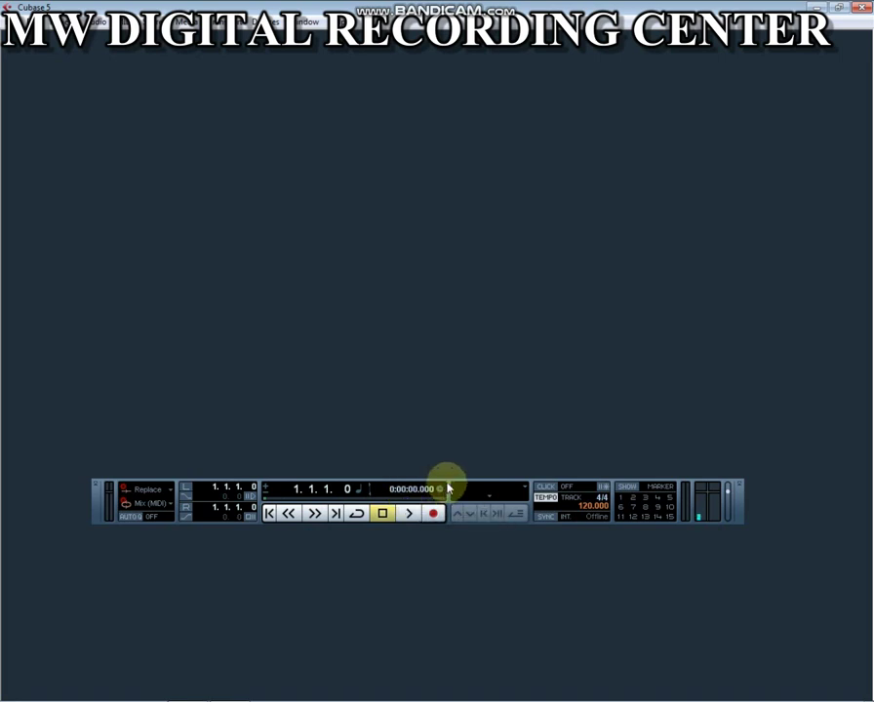
{"action": "left_click_drag", "start_coordinate": [450, 488], "coordinate": [467, 596]}
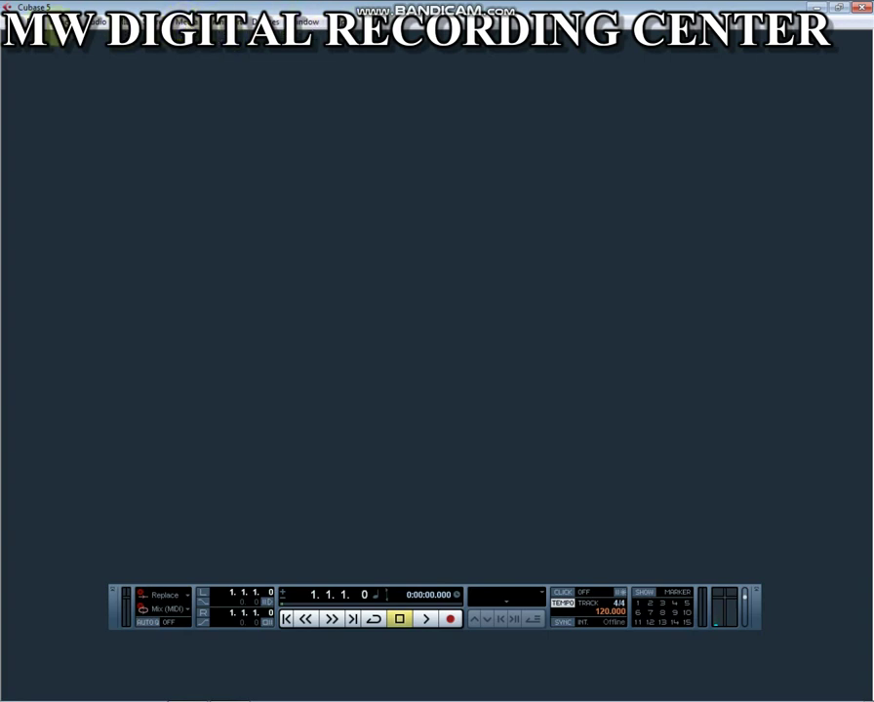
{"action": "left_click", "coordinate": [8, 22]}
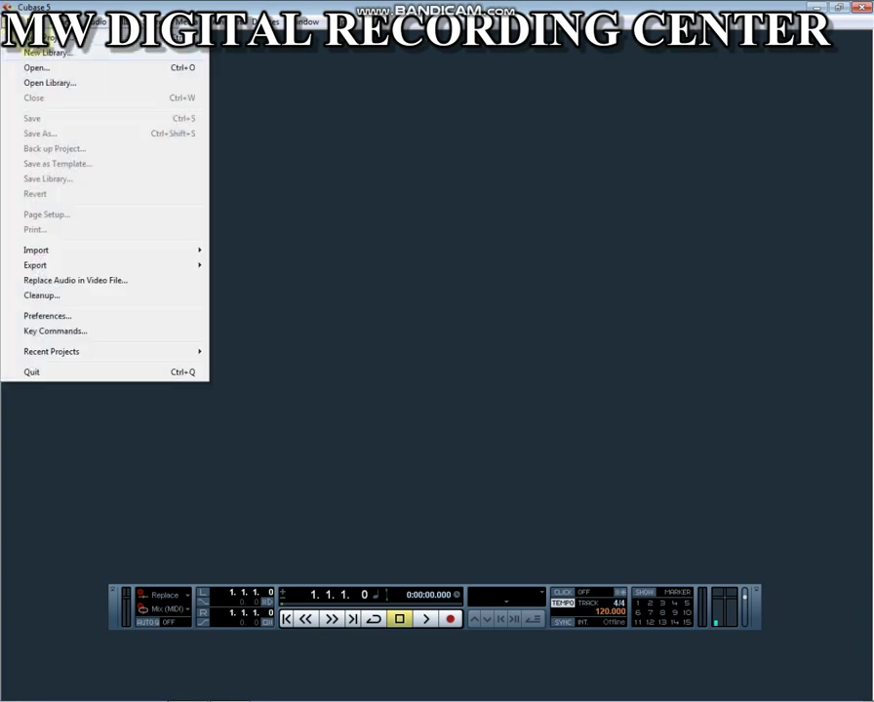
{"action": "mouse_move", "coordinate": [60, 21]}
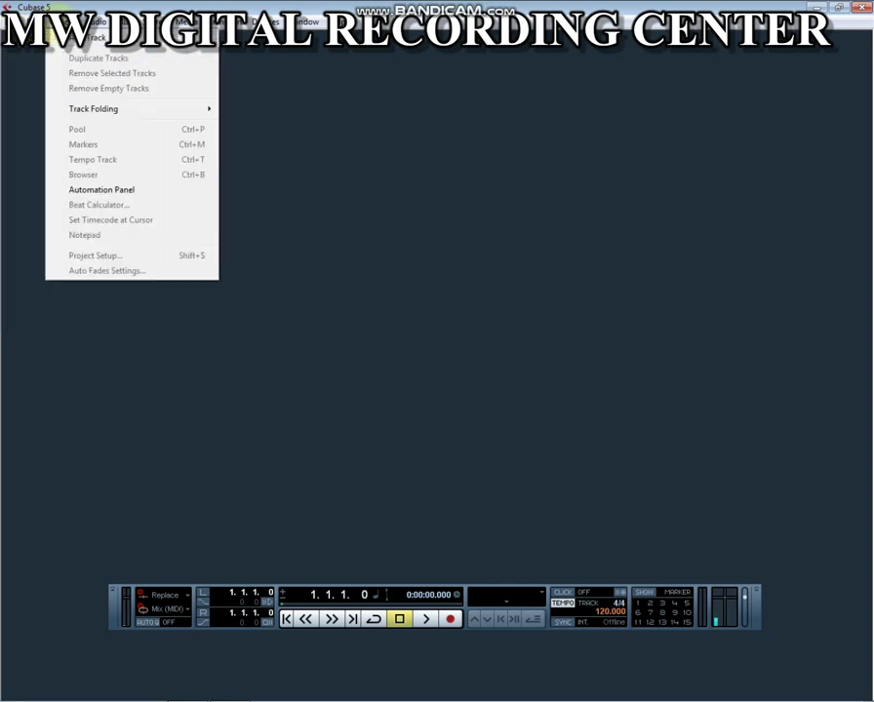
{"action": "left_click", "coordinate": [96, 21]}
{"action": "left_click", "coordinate": [126, 21]}
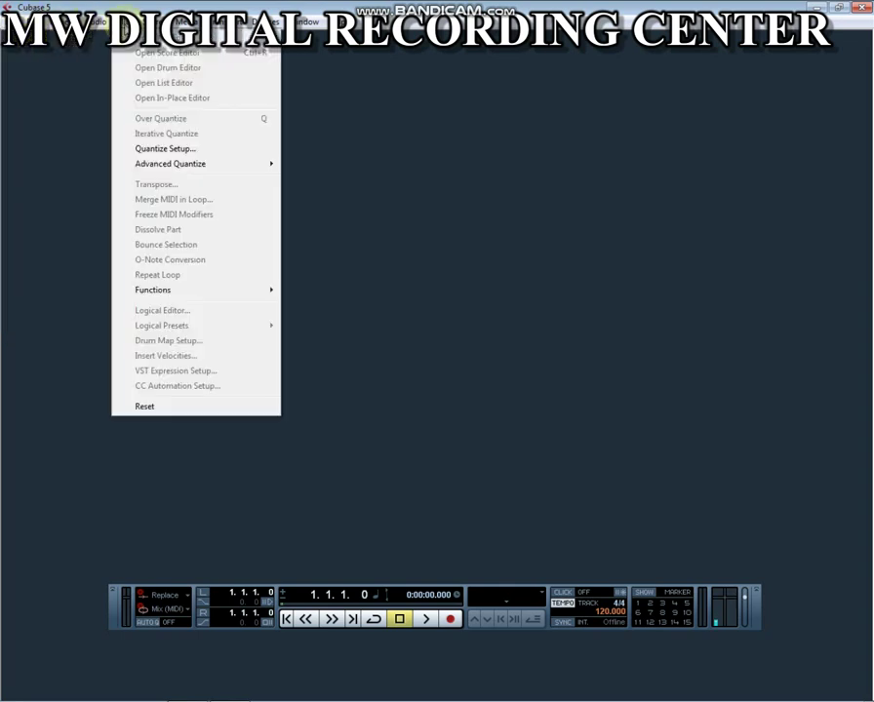
{"action": "mouse_move", "coordinate": [183, 21]}
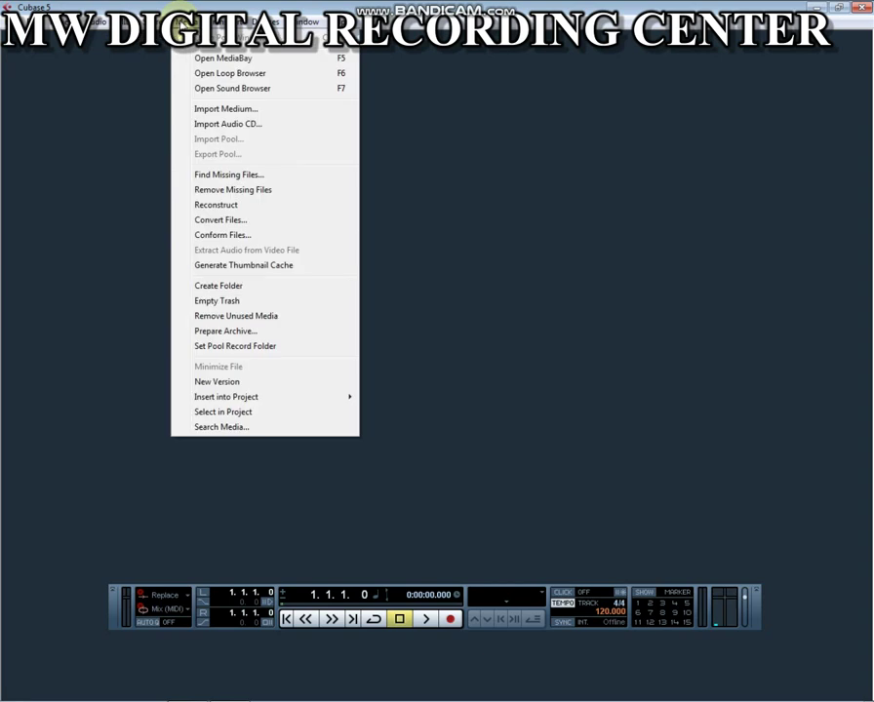
{"action": "mouse_move", "coordinate": [95, 21]}
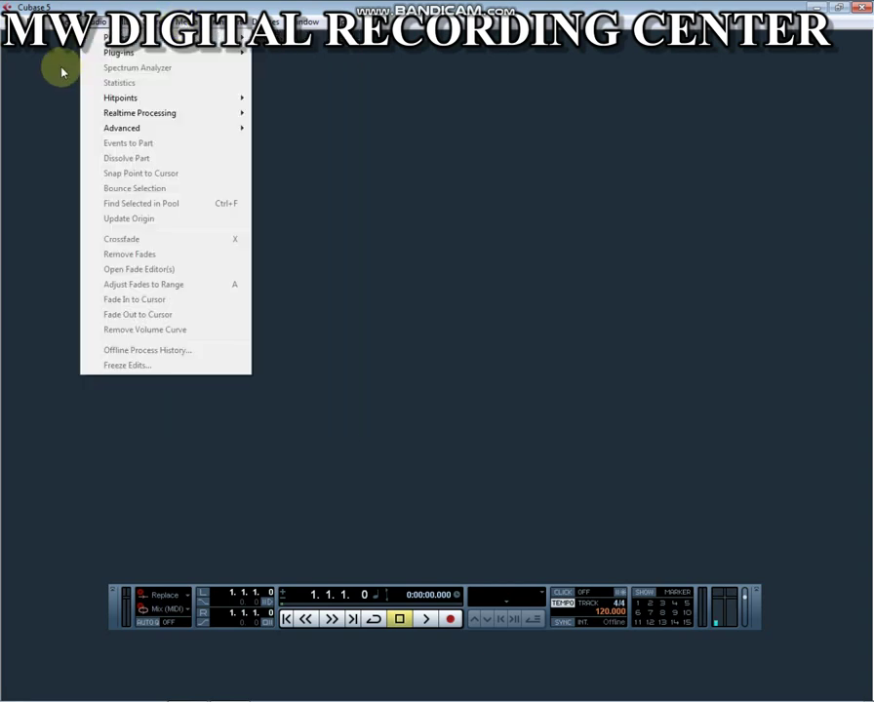
{"action": "left_click", "coordinate": [35, 63]}
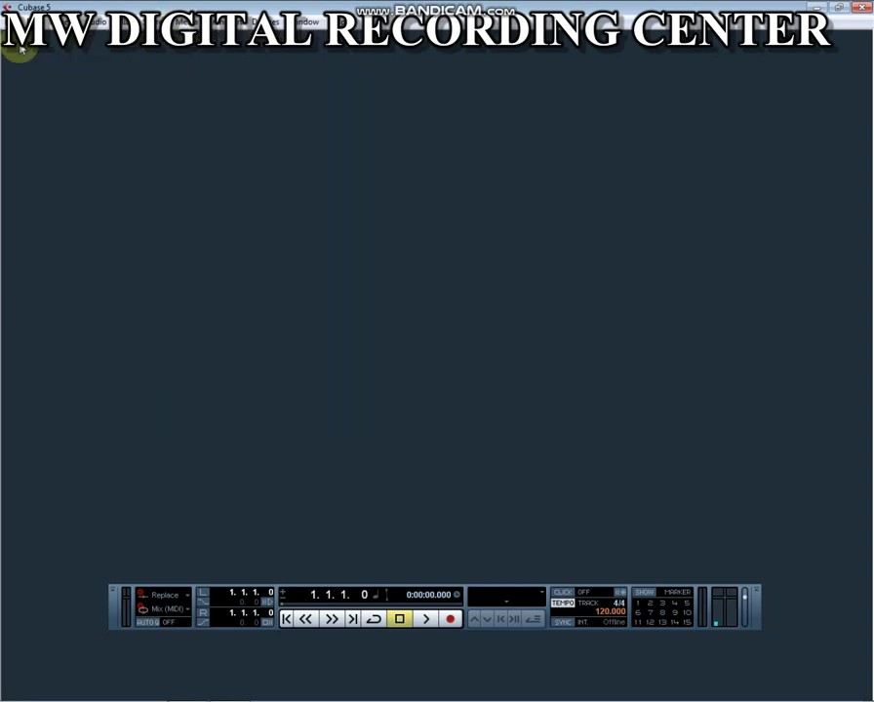
- Create a new project from the Empty template with Local Disk (C:) as its project folder, and maximize the project window
{"action": "left_click", "coordinate": [8, 20]}
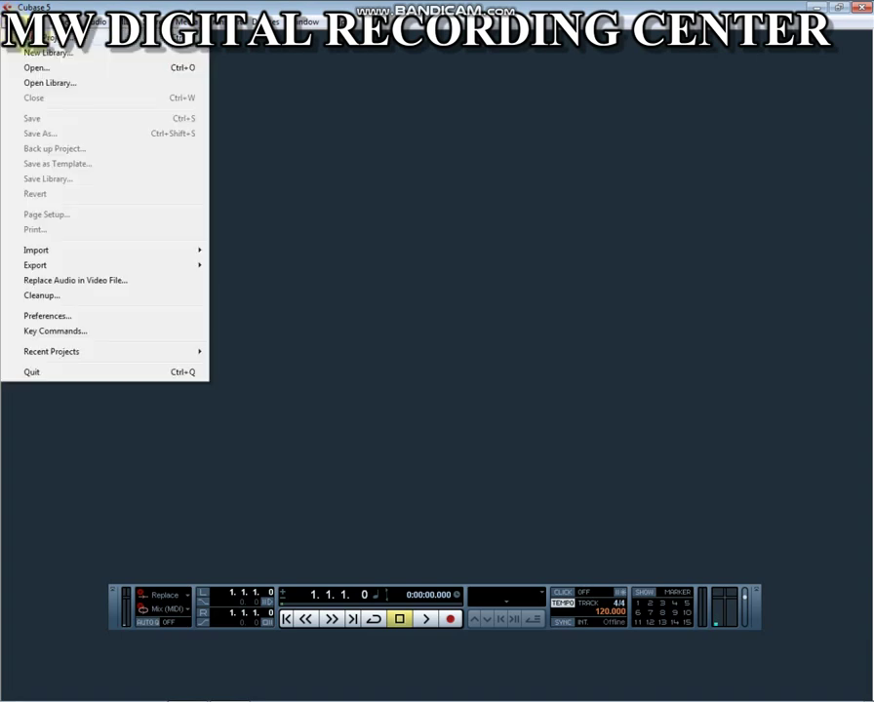
{"action": "left_click", "coordinate": [35, 39]}
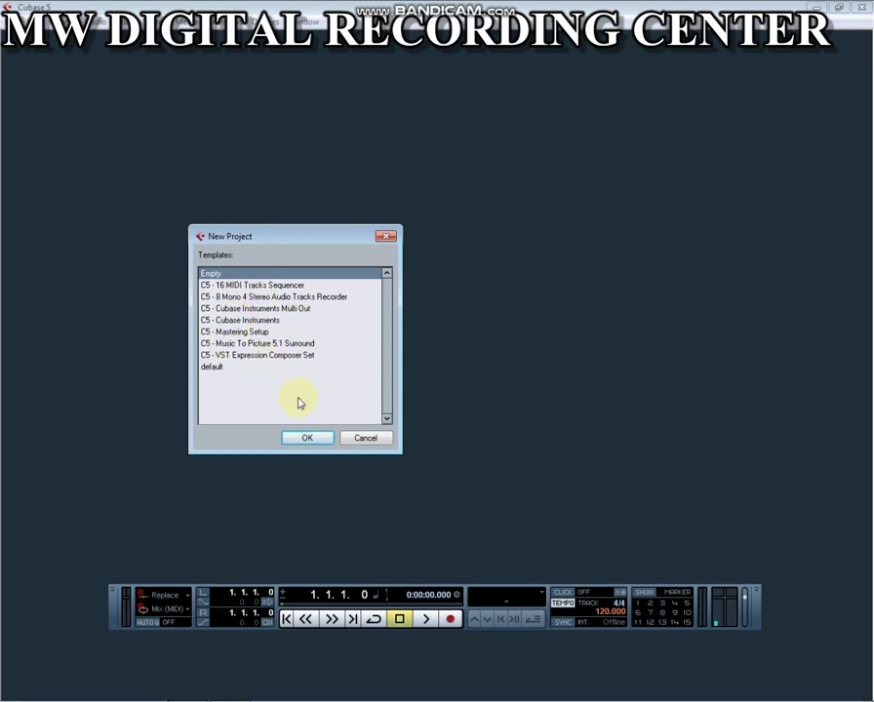
{"action": "left_click", "coordinate": [251, 278]}
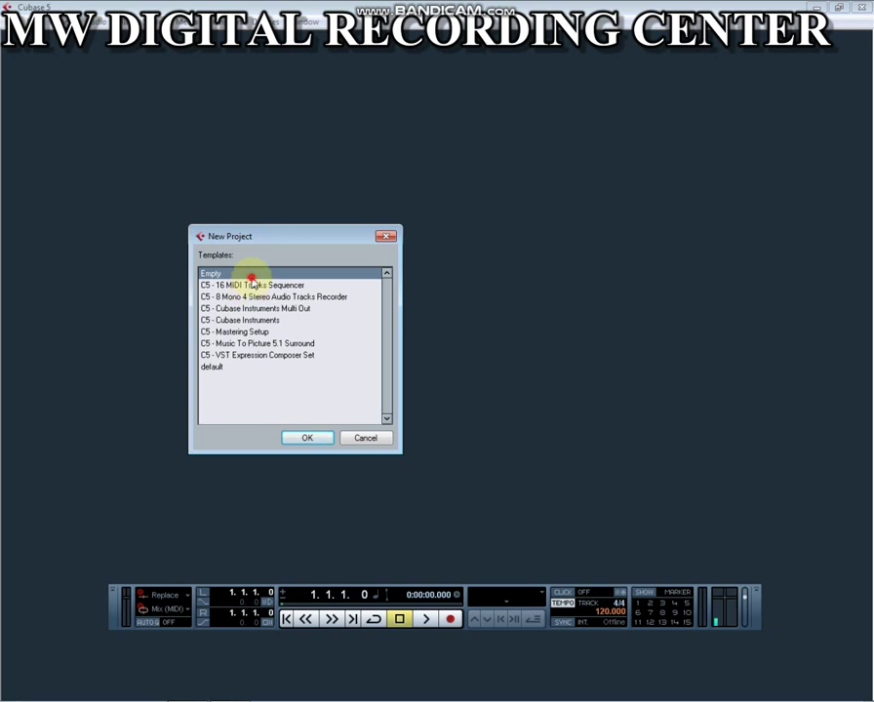
{"action": "left_click", "coordinate": [304, 436]}
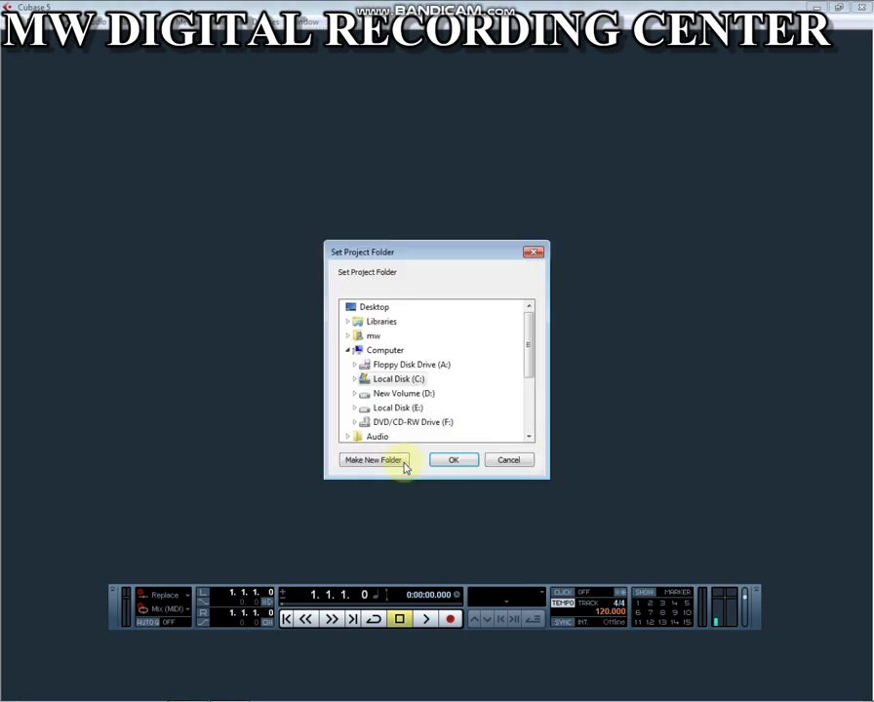
{"action": "double_click", "coordinate": [409, 381]}
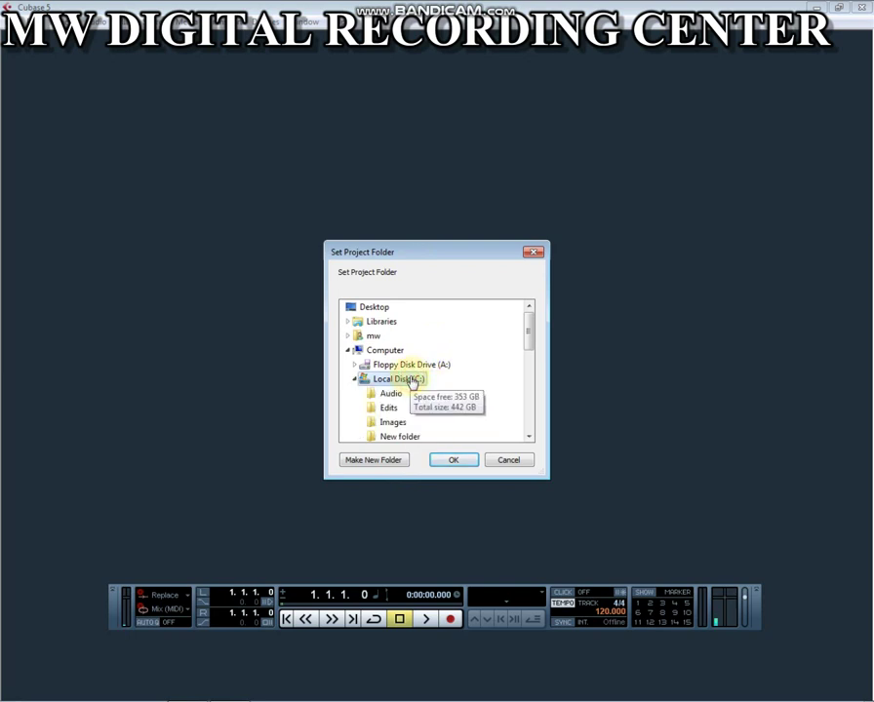
{"action": "left_click", "coordinate": [458, 460]}
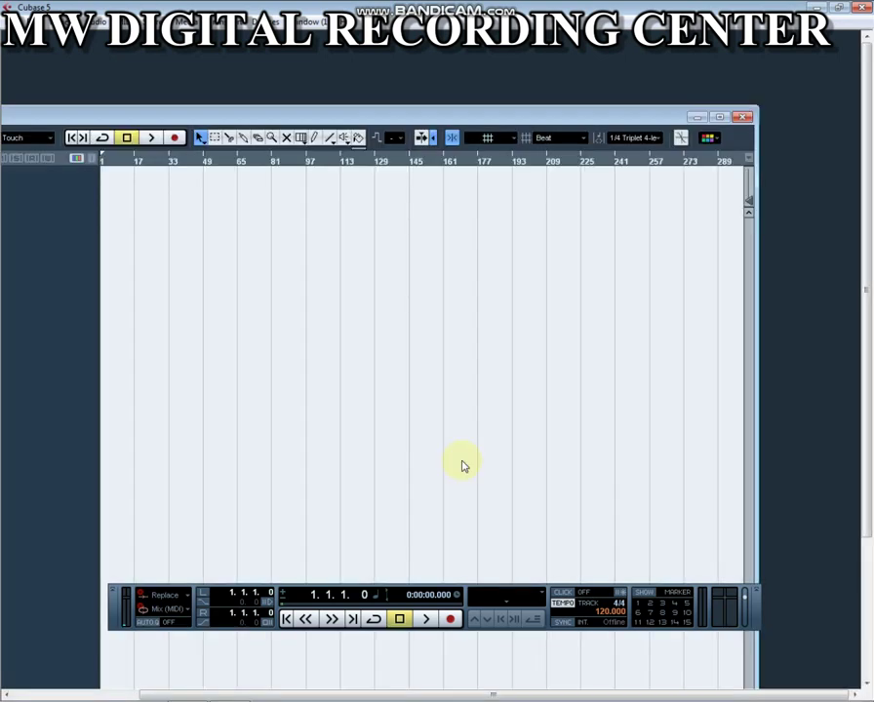
{"action": "left_click", "coordinate": [718, 118]}
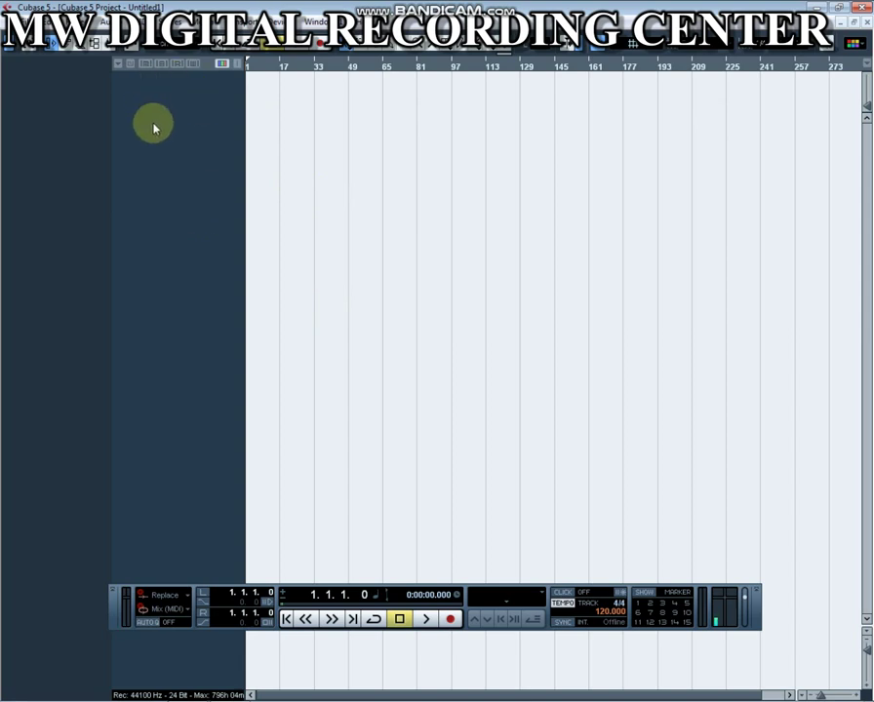
- Add two mono audio tracks to the empty track list
{"action": "right_click", "coordinate": [194, 88]}
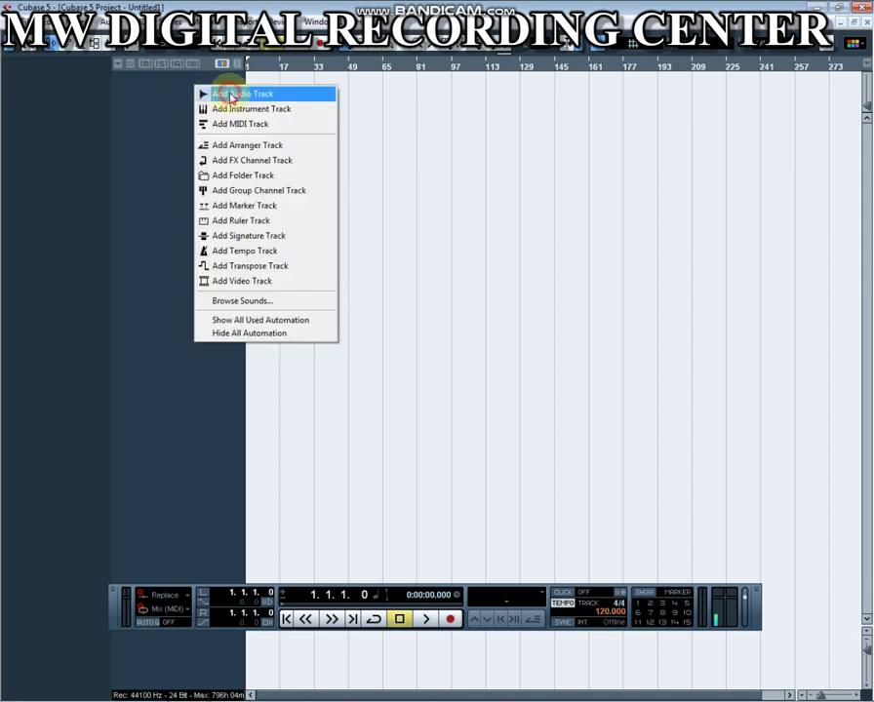
{"action": "left_click", "coordinate": [230, 94]}
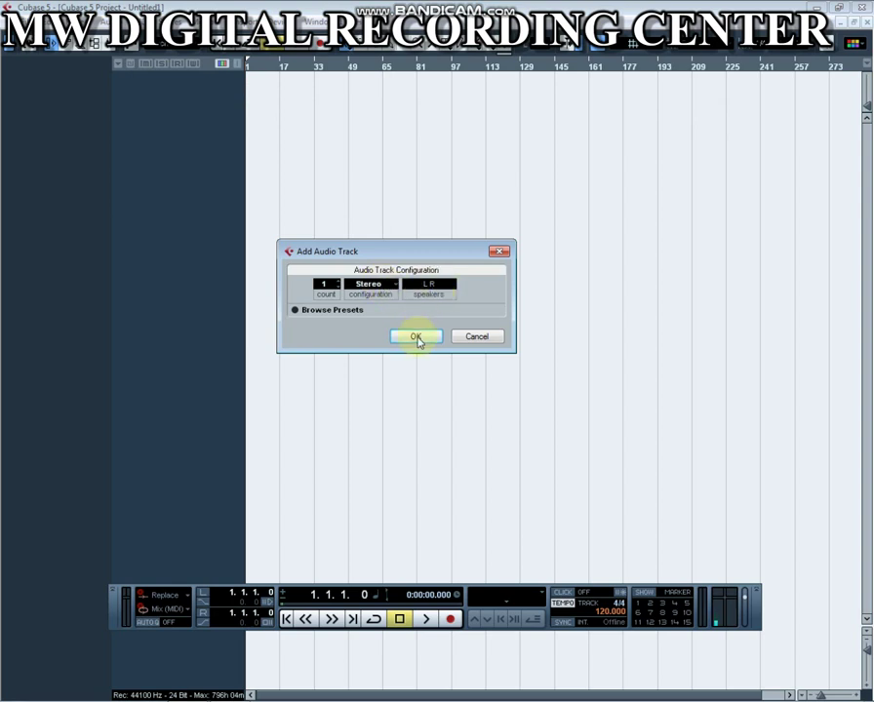
{"action": "left_click", "coordinate": [367, 285]}
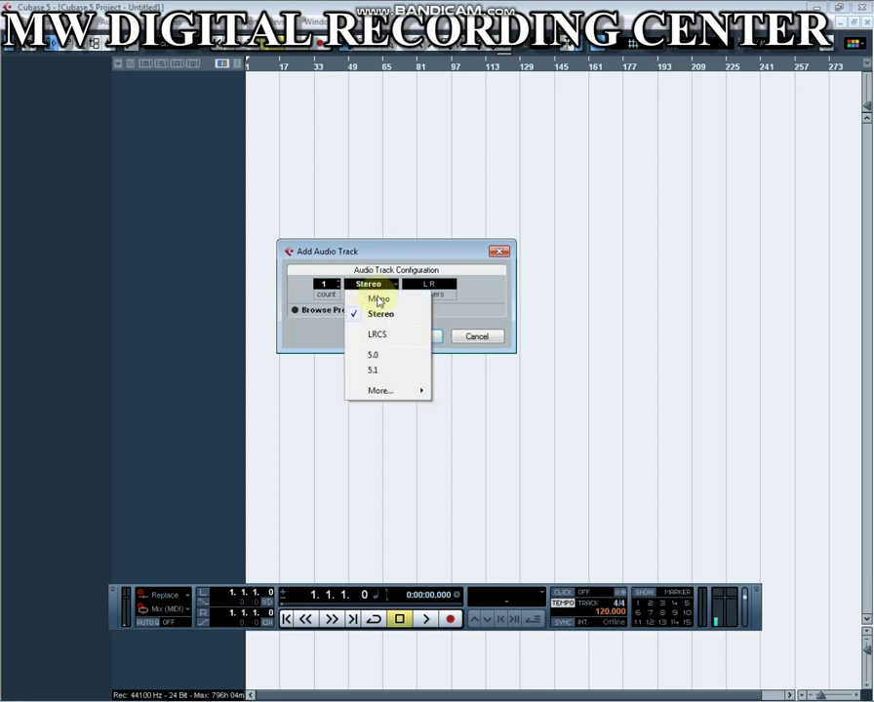
{"action": "left_click", "coordinate": [380, 300]}
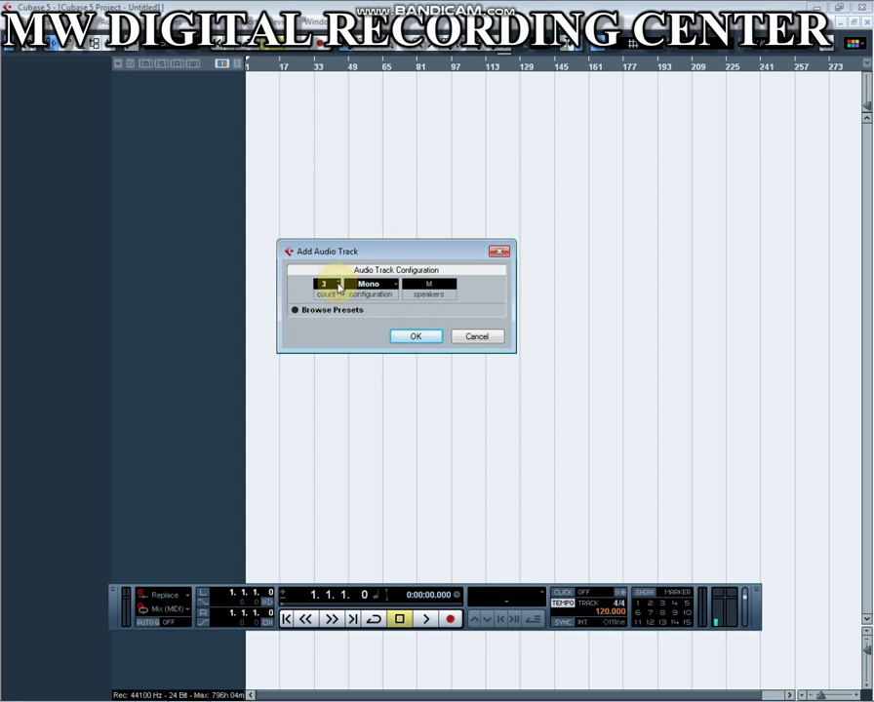
{"action": "scroll", "coordinate": [337, 284], "scroll_direction": "up", "scroll_amount": 2}
{"action": "scroll", "coordinate": [339, 284], "scroll_direction": "up", "scroll_amount": 1}
{"action": "scroll", "coordinate": [338, 284], "scroll_direction": "down", "scroll_amount": 2}
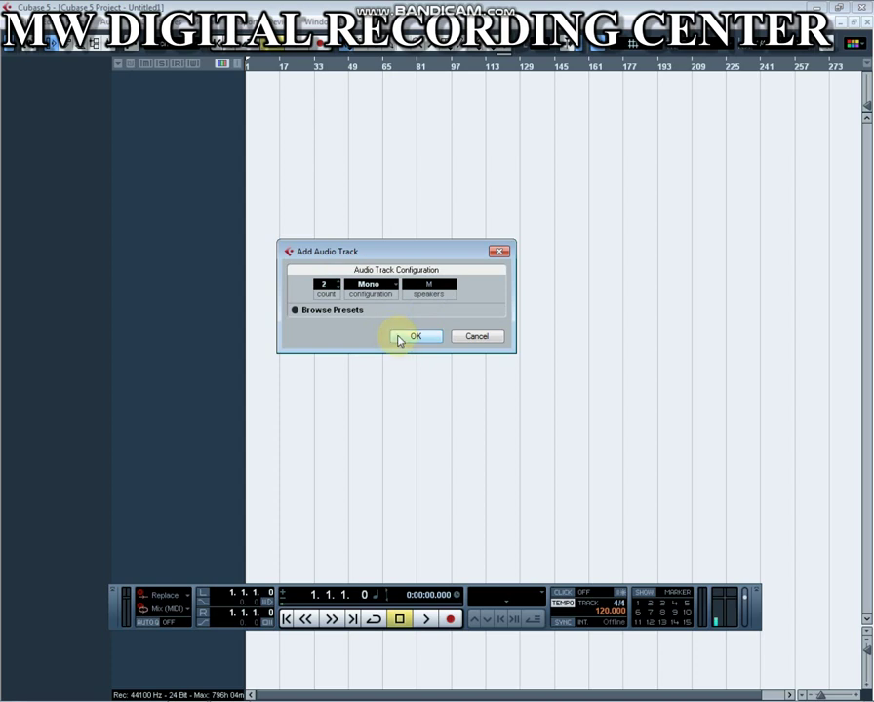
{"action": "left_click", "coordinate": [399, 338]}
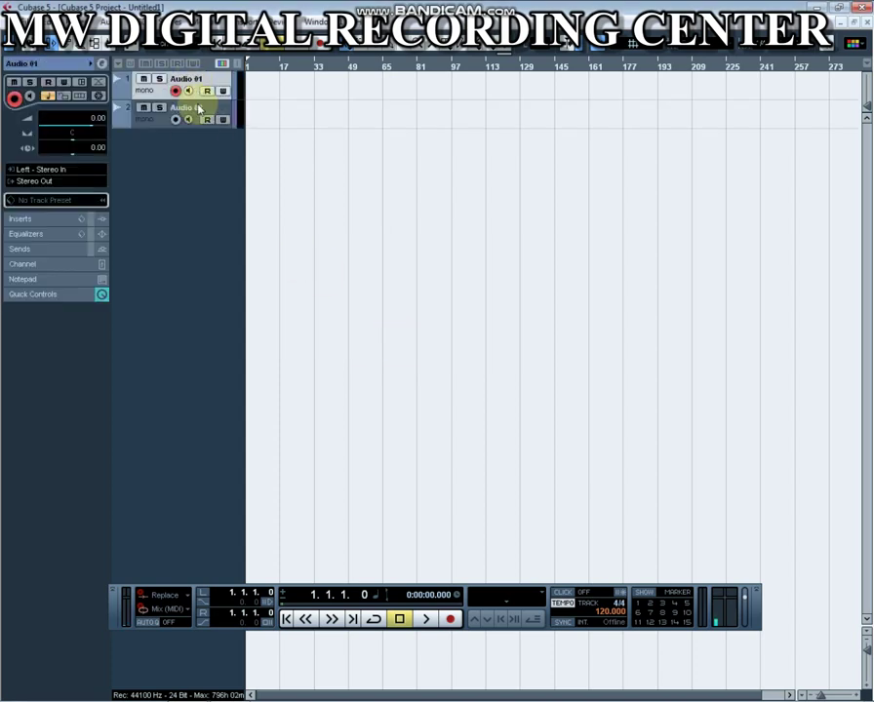
{"action": "left_click", "coordinate": [149, 113]}
{"action": "left_click", "coordinate": [152, 96]}
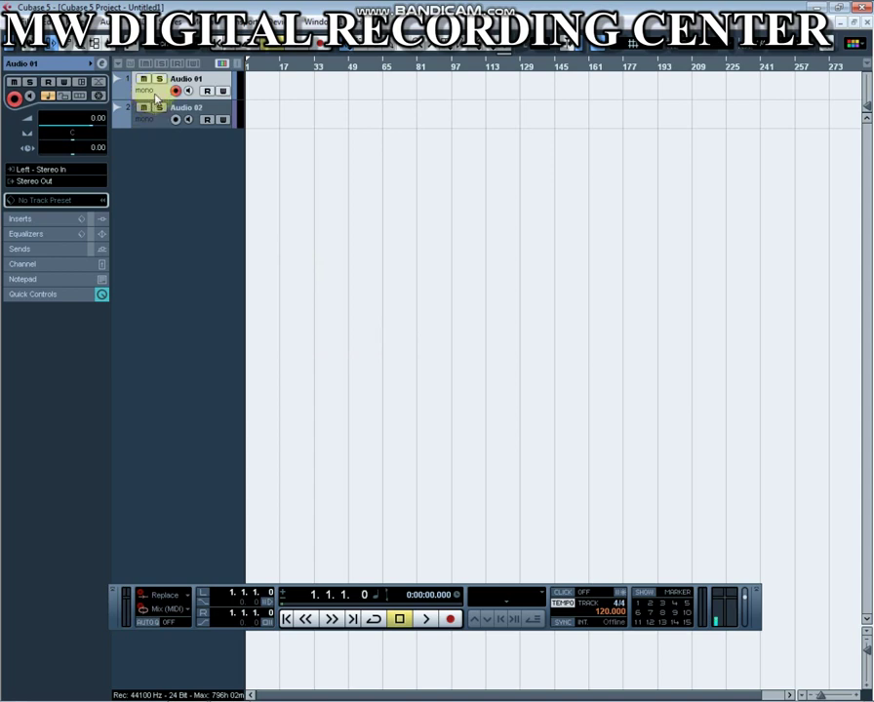
{"action": "right_click", "coordinate": [154, 90]}
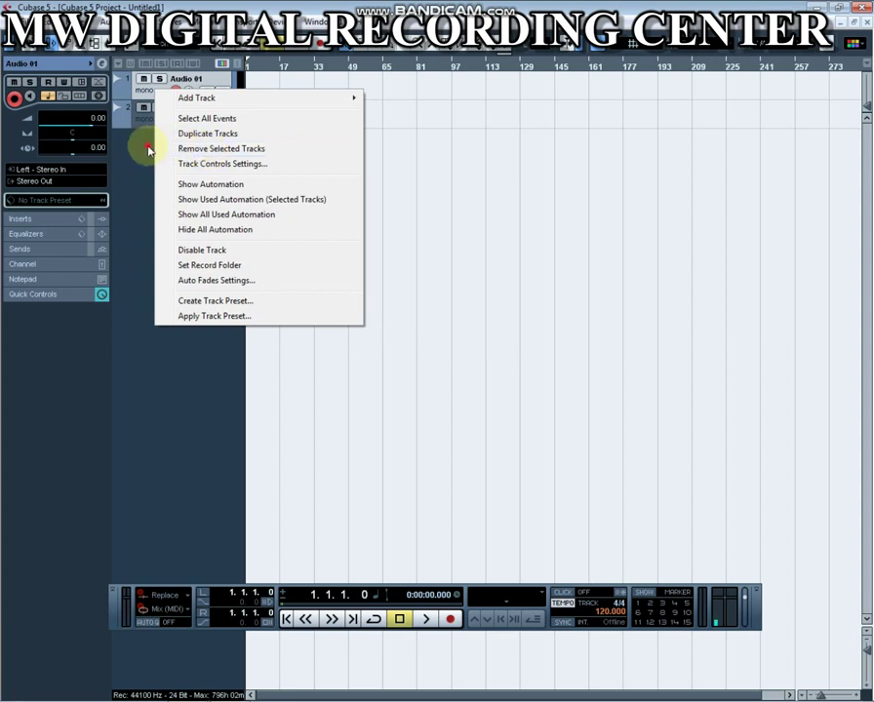
{"action": "left_click", "coordinate": [148, 150]}
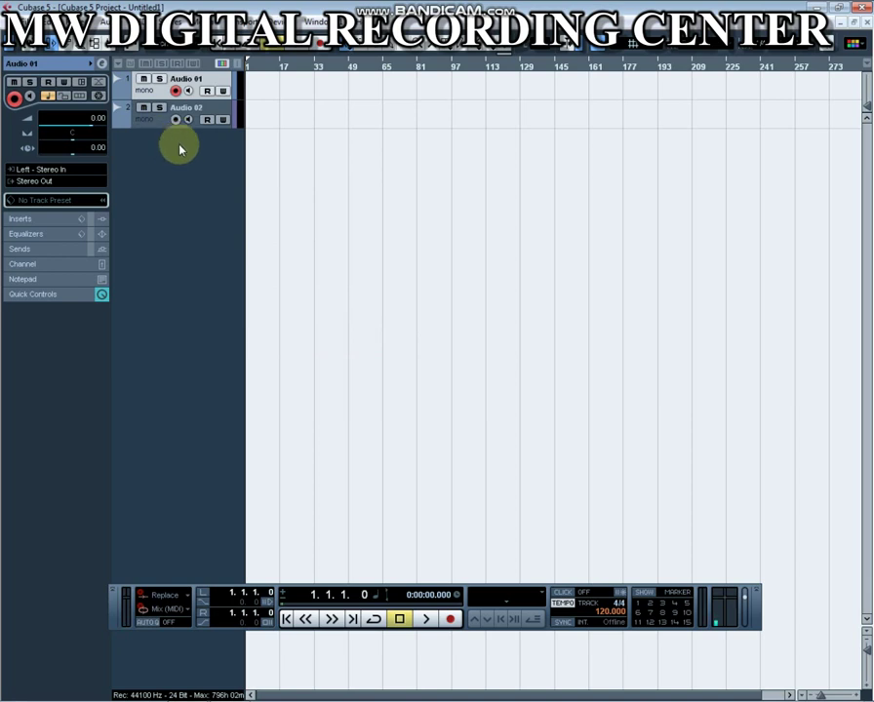
- Add one instrument track using the RealGuitar VST instrument and arrange it below the Audio 02 track
{"action": "right_click", "coordinate": [180, 148]}
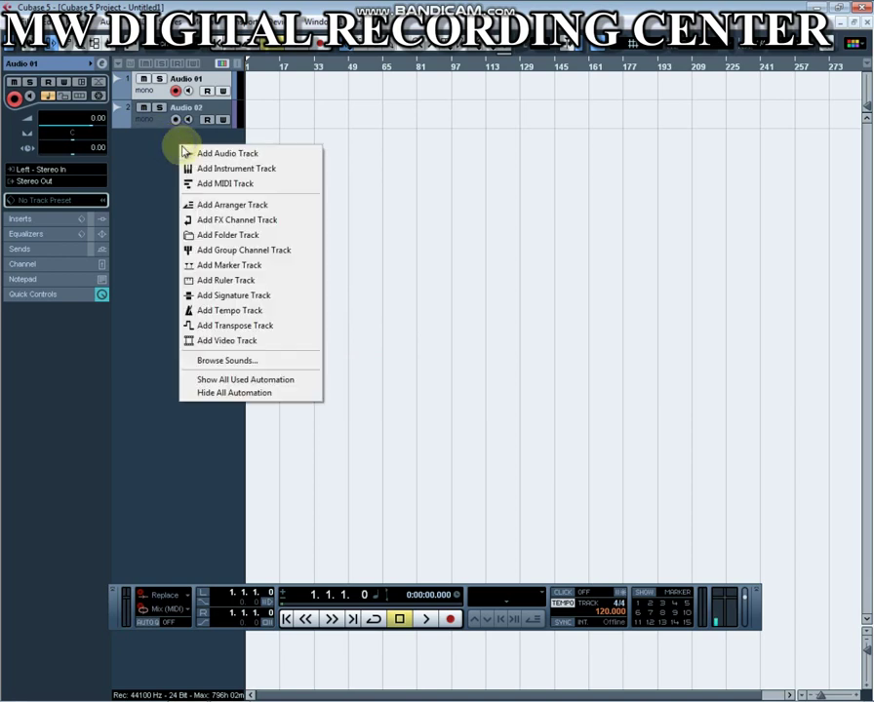
{"action": "left_click", "coordinate": [230, 173]}
{"action": "left_click_drag", "start_coordinate": [382, 235], "coordinate": [336, 212]}
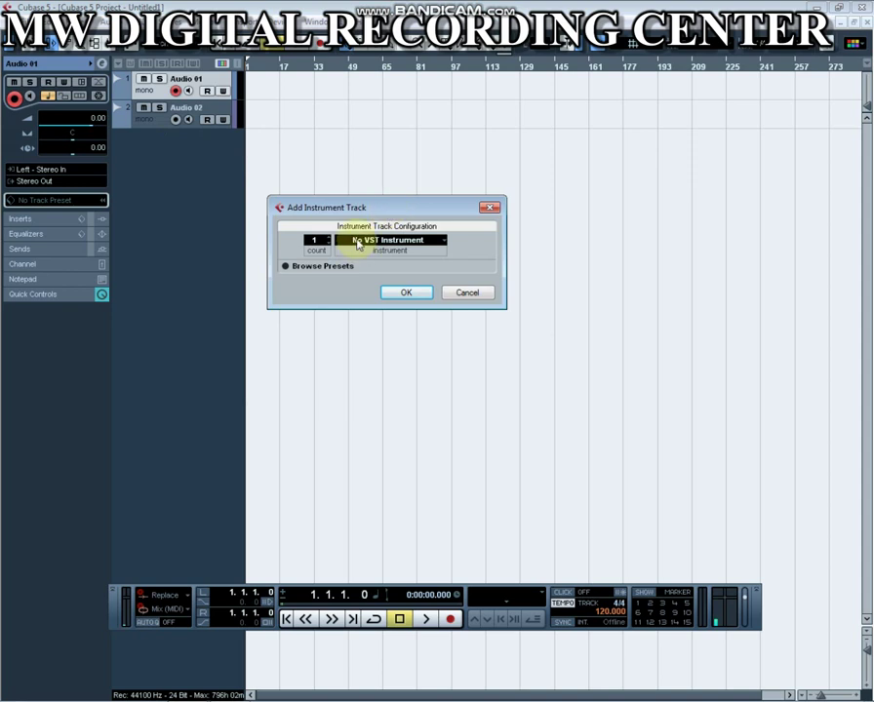
{"action": "left_click", "coordinate": [372, 242]}
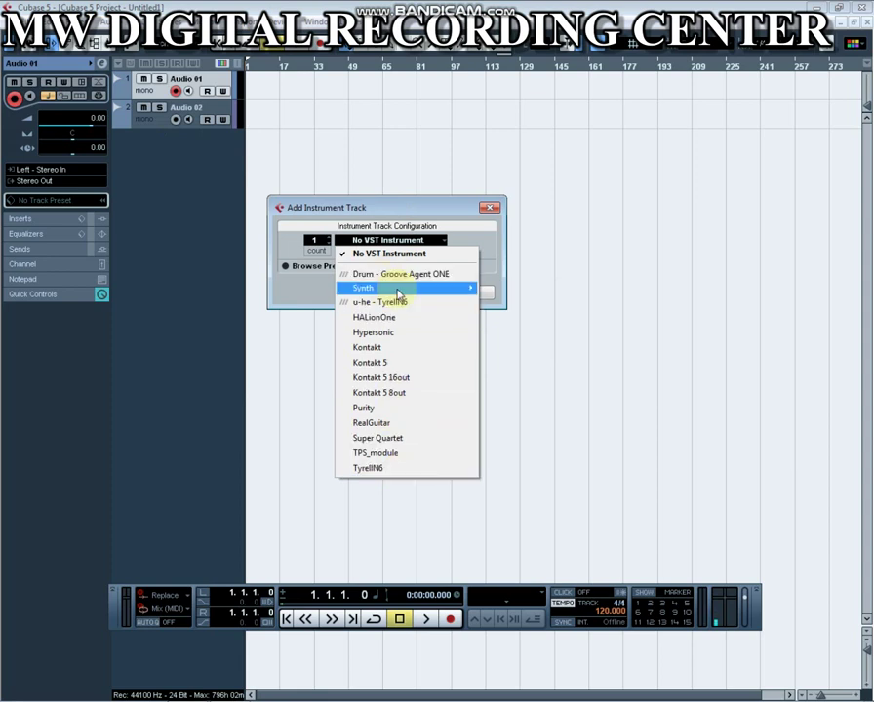
{"action": "mouse_move", "coordinate": [397, 293]}
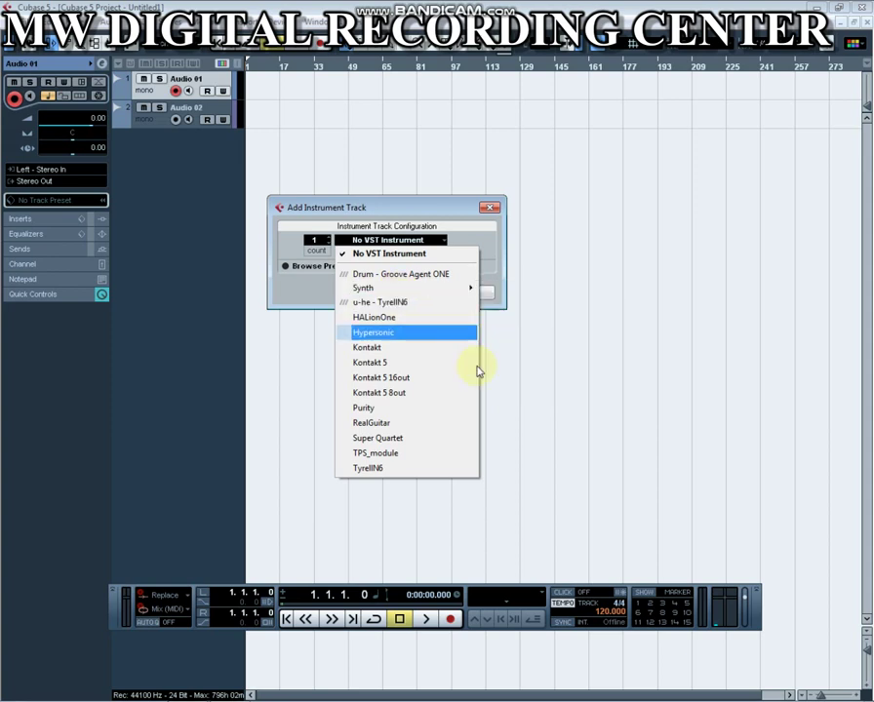
{"action": "left_click", "coordinate": [412, 423]}
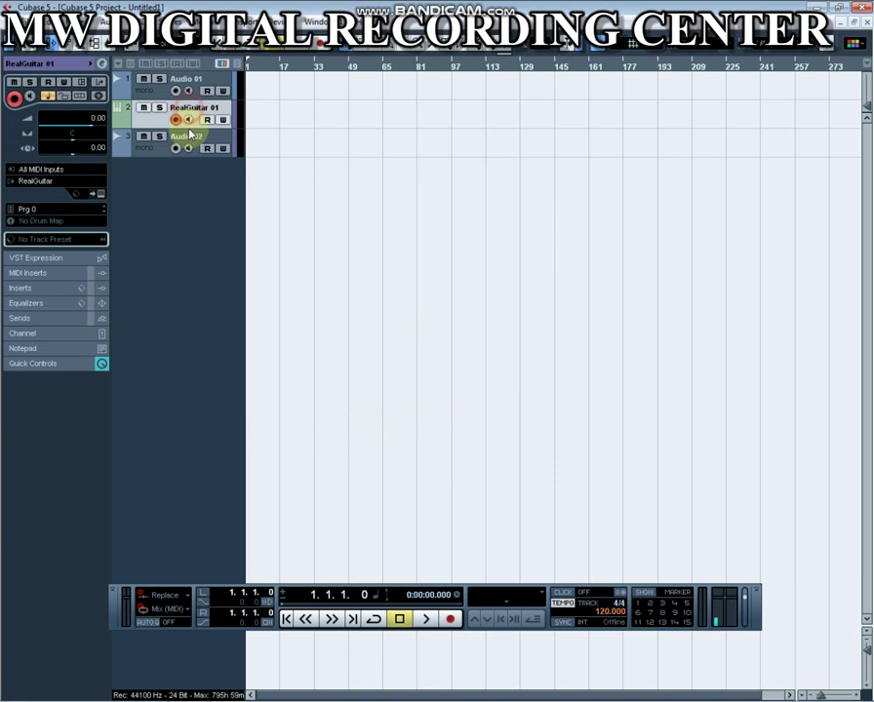
{"action": "left_click_drag", "start_coordinate": [200, 140], "coordinate": [205, 106]}
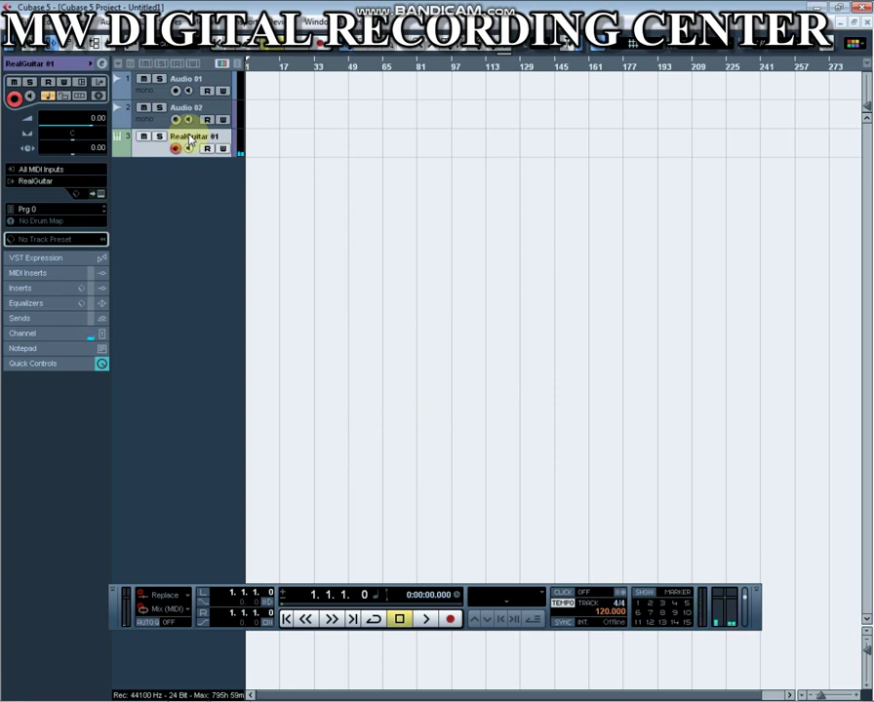
- Set the RealGuitar 01 track's volume to 1.51 and its pan to R6
{"action": "left_click", "coordinate": [82, 132]}
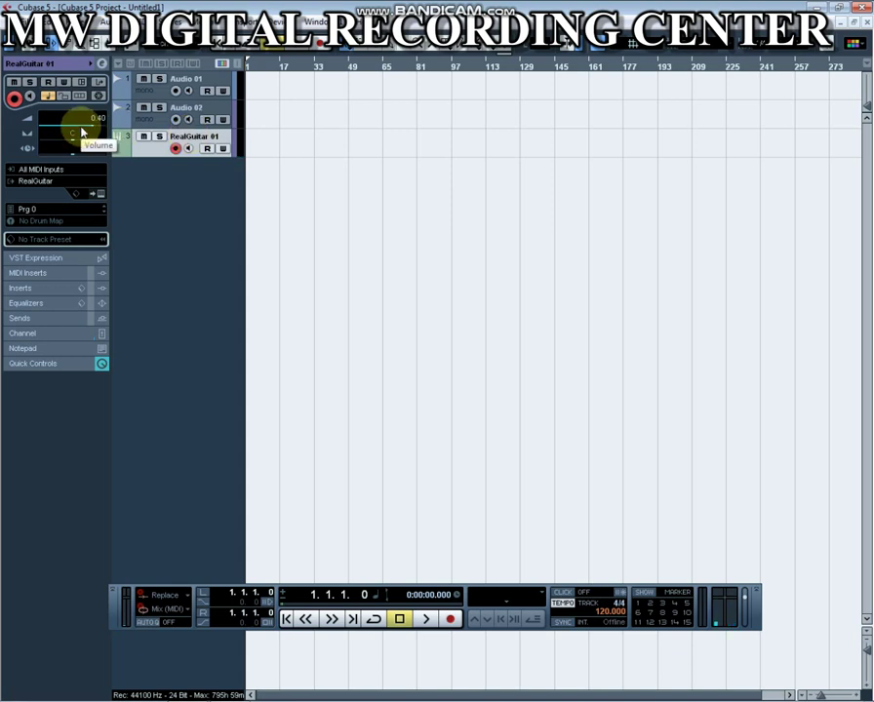
{"action": "scroll", "coordinate": [82, 132], "scroll_direction": "up", "scroll_amount": 2}
{"action": "left_click_drag", "start_coordinate": [82, 132], "coordinate": [84, 140]}
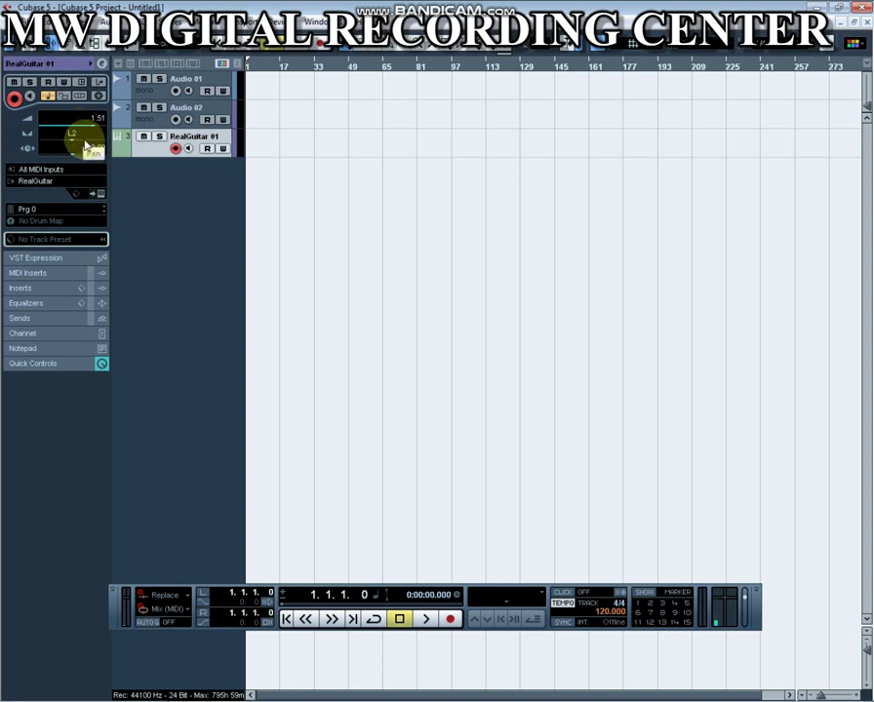
{"action": "mouse_move", "coordinate": [84, 146]}
{"action": "left_mouse_down"}
{"action": "mouse_move", "coordinate": [61, 148]}
{"action": "mouse_move", "coordinate": [86, 148]}
{"action": "mouse_move", "coordinate": [74, 145]}
{"action": "left_mouse_up"}
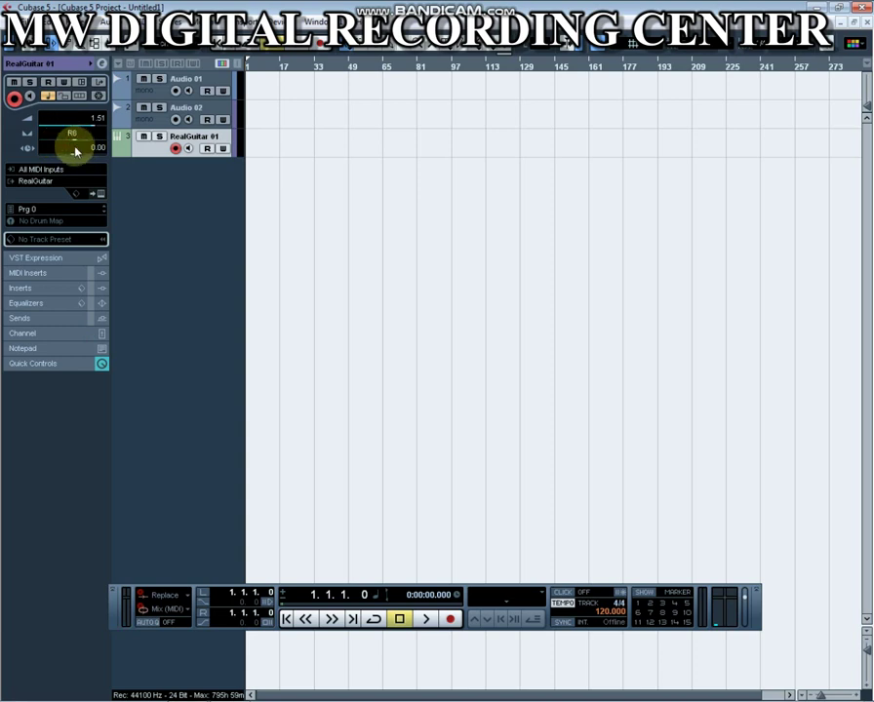
- Open the RealGuitar instrument, switch it to Guitar mode, and close its window
{"action": "left_click", "coordinate": [101, 195]}
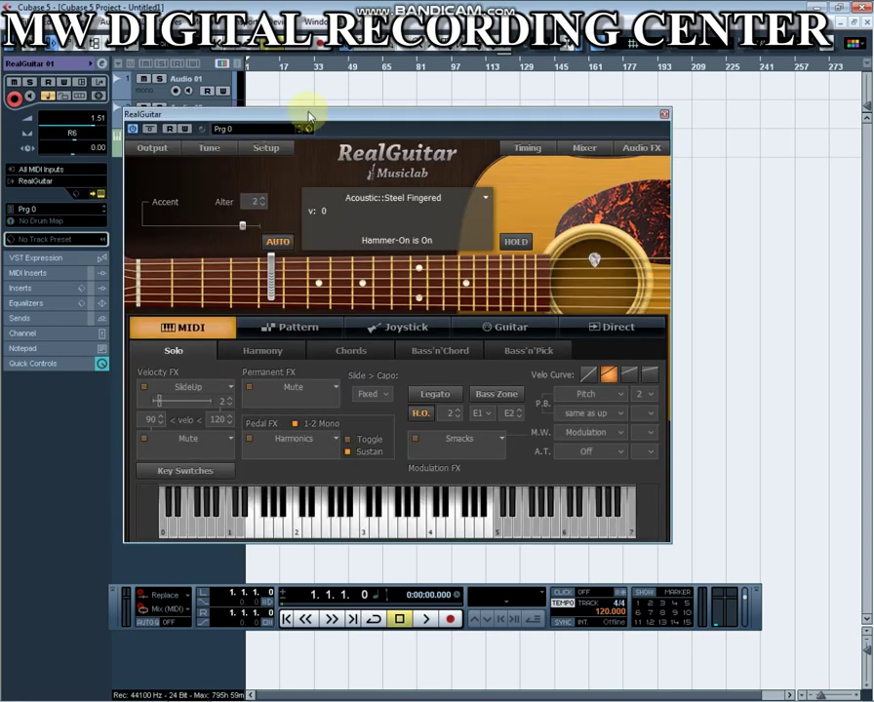
{"action": "left_click_drag", "start_coordinate": [296, 115], "coordinate": [272, 110]}
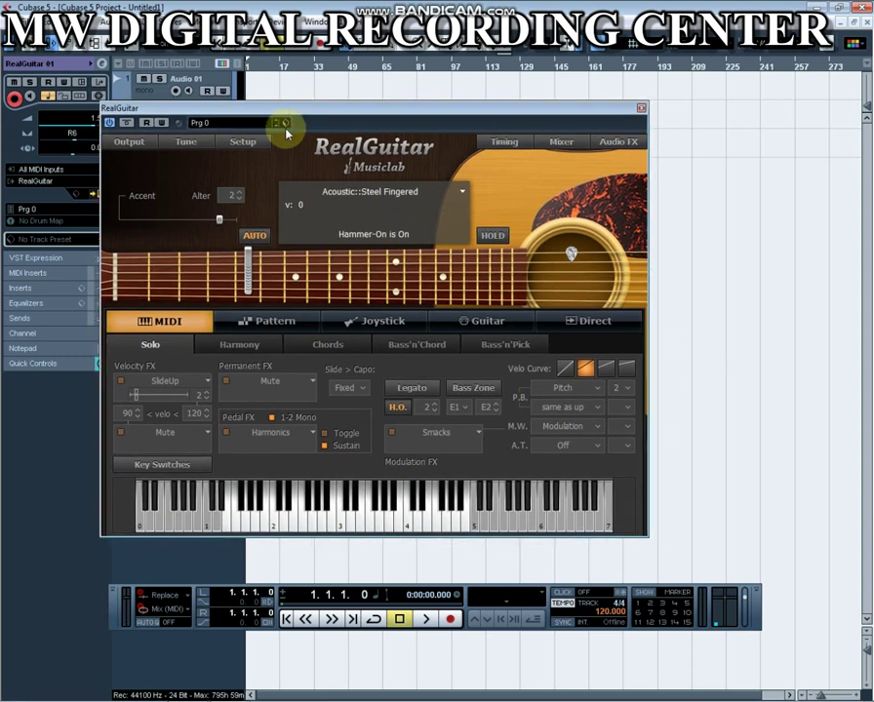
{"action": "left_click", "coordinate": [467, 322]}
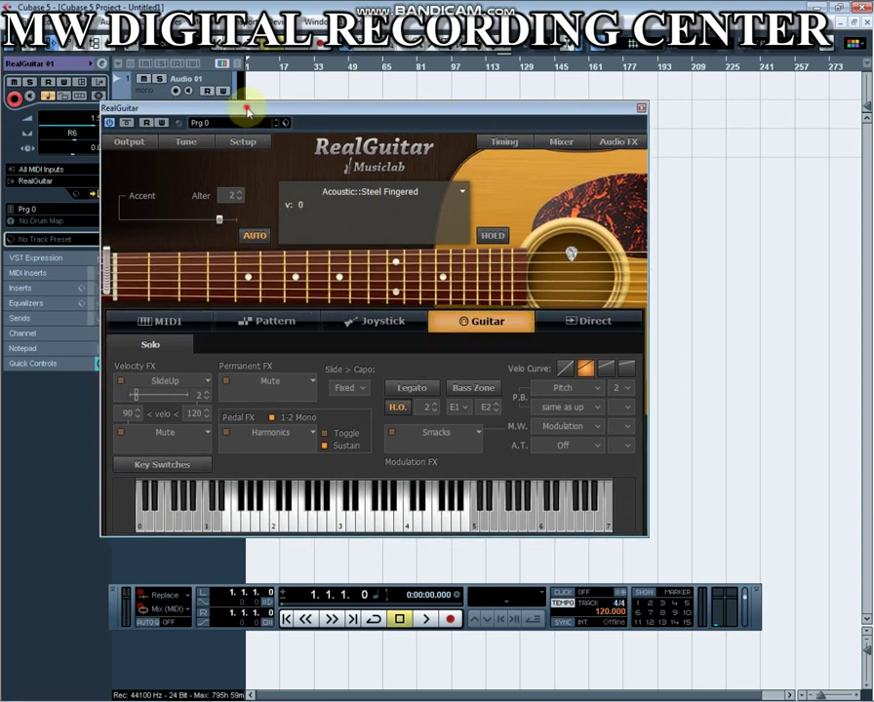
{"action": "left_click_drag", "start_coordinate": [249, 108], "coordinate": [285, 177]}
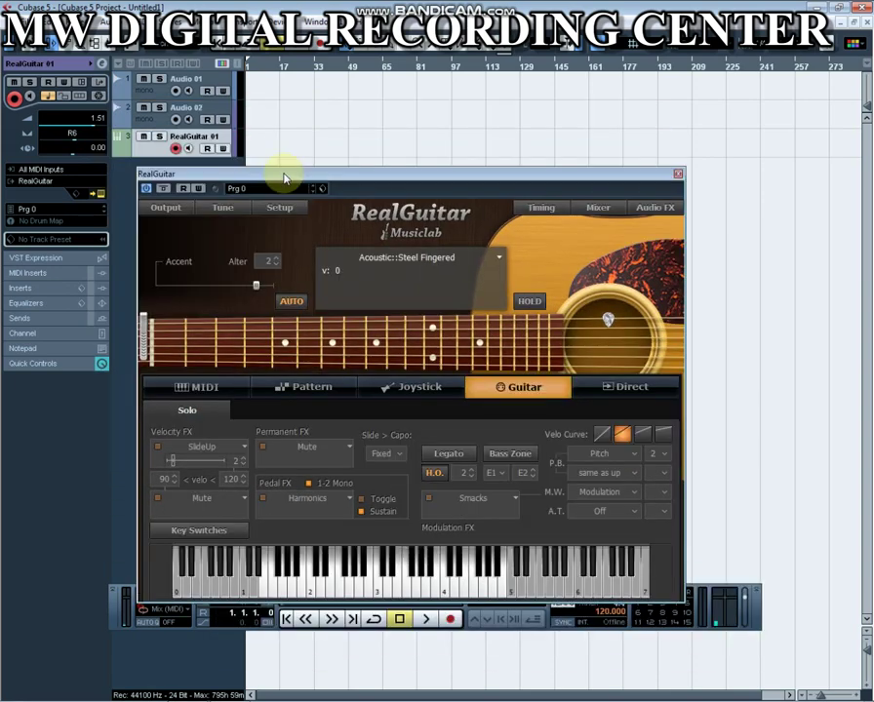
{"action": "left_click", "coordinate": [678, 175]}
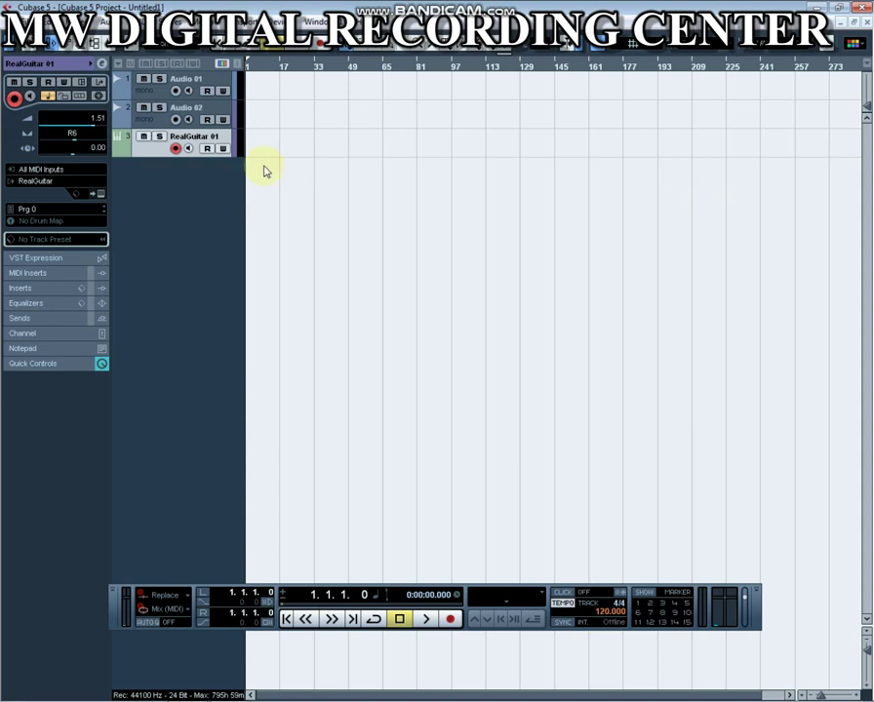
- Add one instrument track using the Super Quartet VST instrument below the RealGuitar track
{"action": "right_click", "coordinate": [180, 172]}
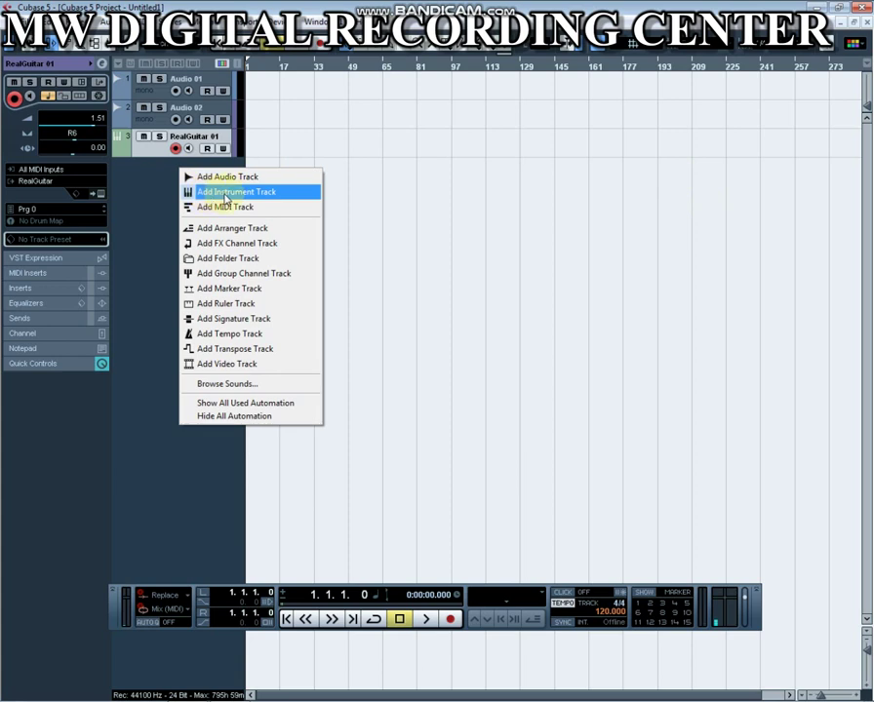
{"action": "left_click", "coordinate": [224, 193]}
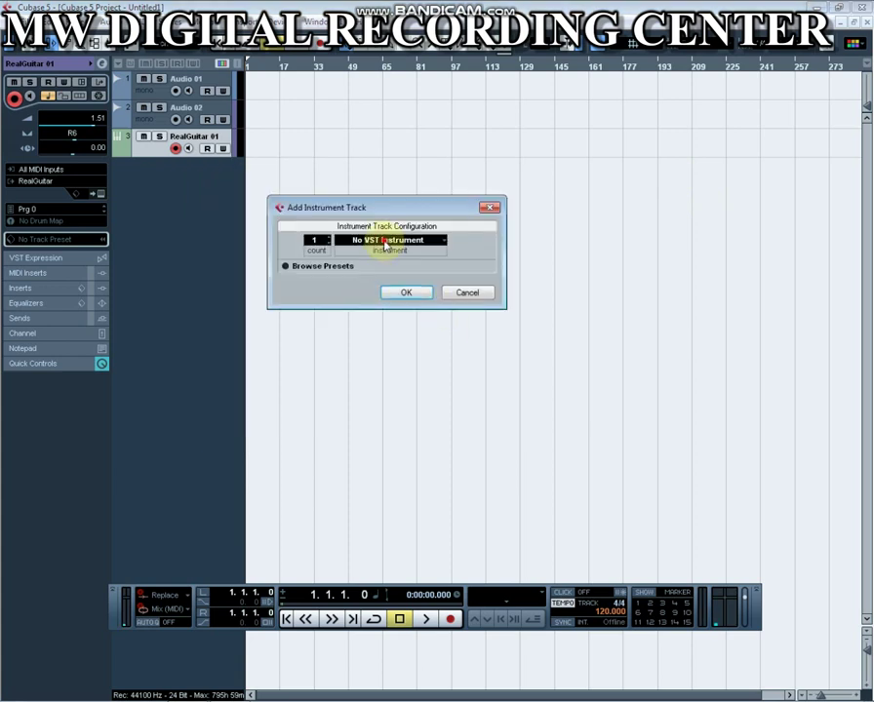
{"action": "left_click", "coordinate": [384, 243]}
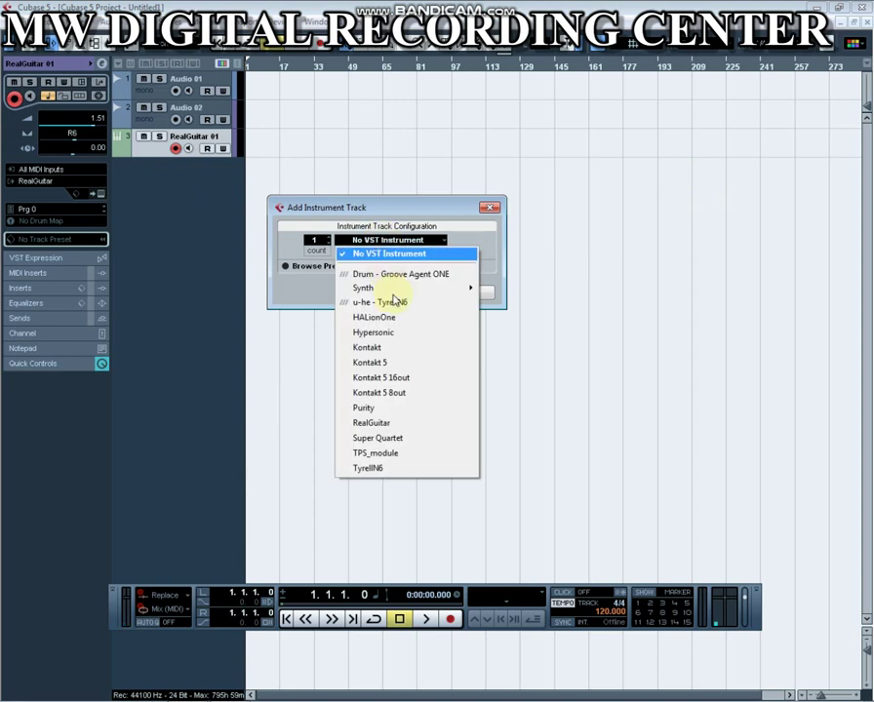
{"action": "left_click", "coordinate": [396, 442]}
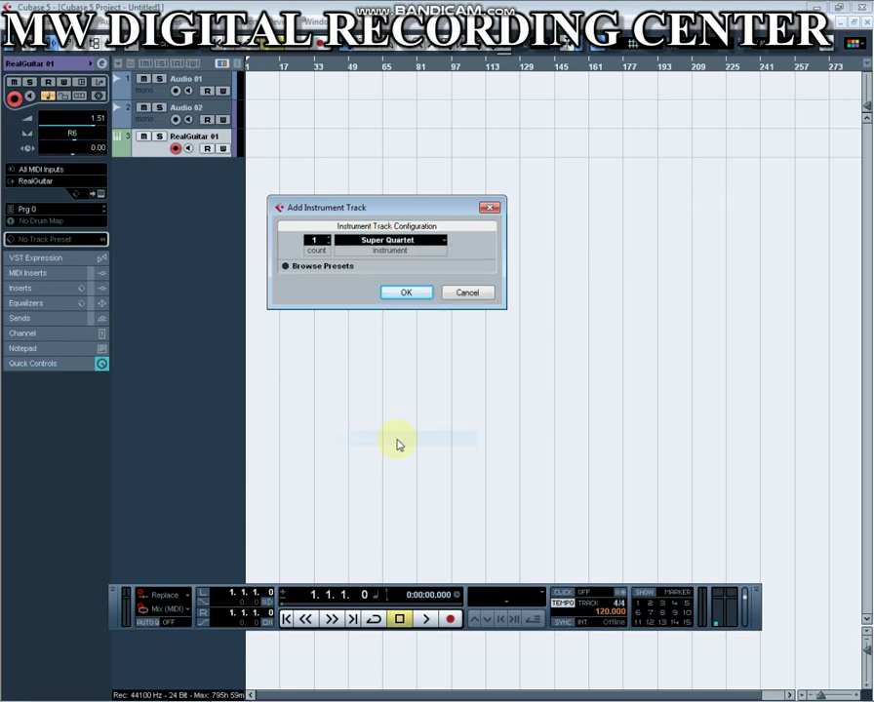
{"action": "left_click", "coordinate": [411, 293]}
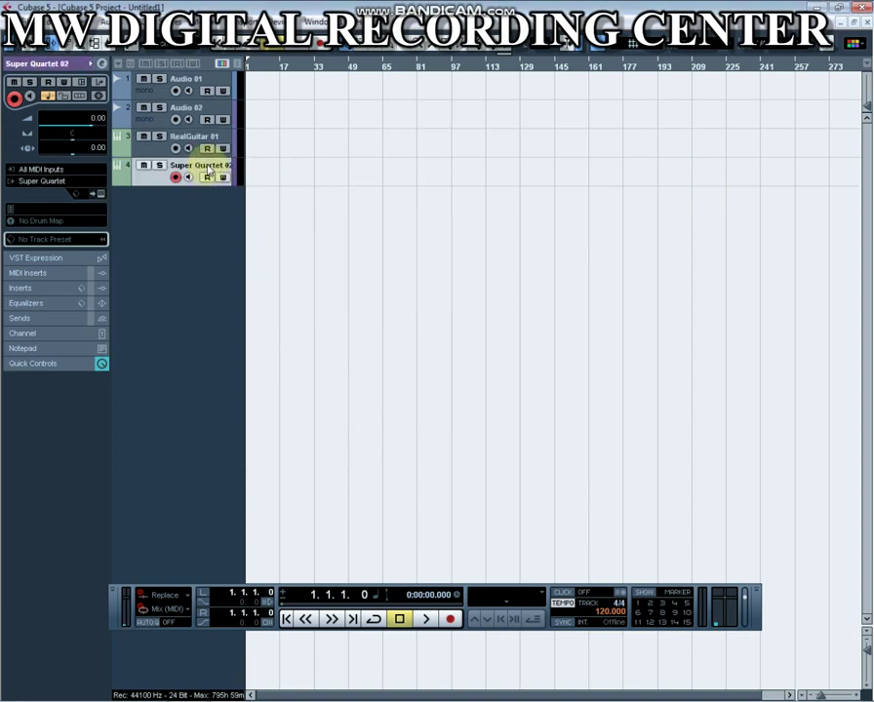
- Open the Super Quartet instrument and set its master level to 127 and the piano part's level to 120
{"action": "left_click", "coordinate": [100, 196]}
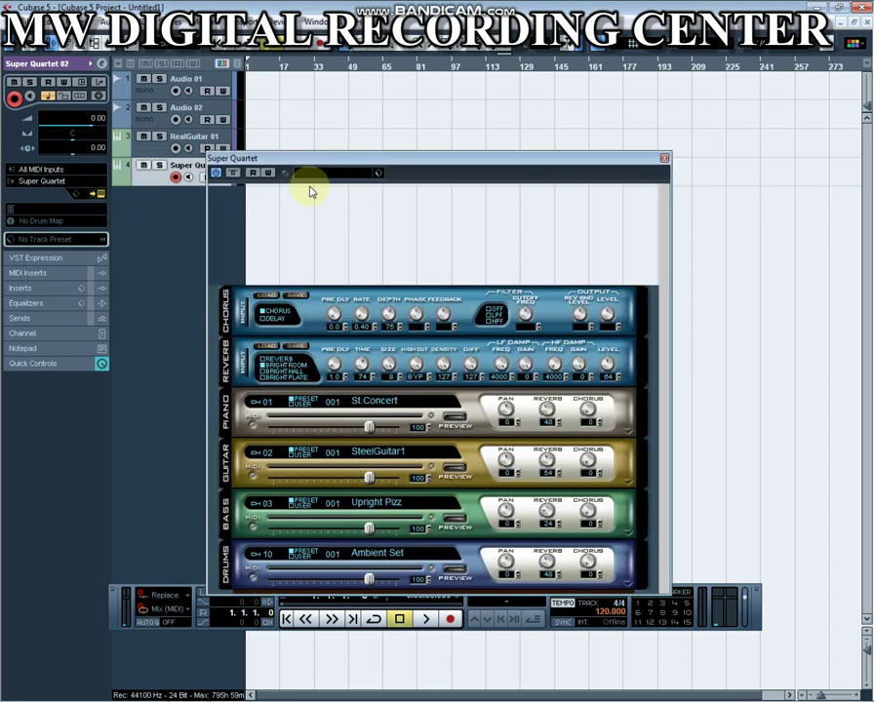
{"action": "left_click_drag", "start_coordinate": [370, 164], "coordinate": [346, 138]}
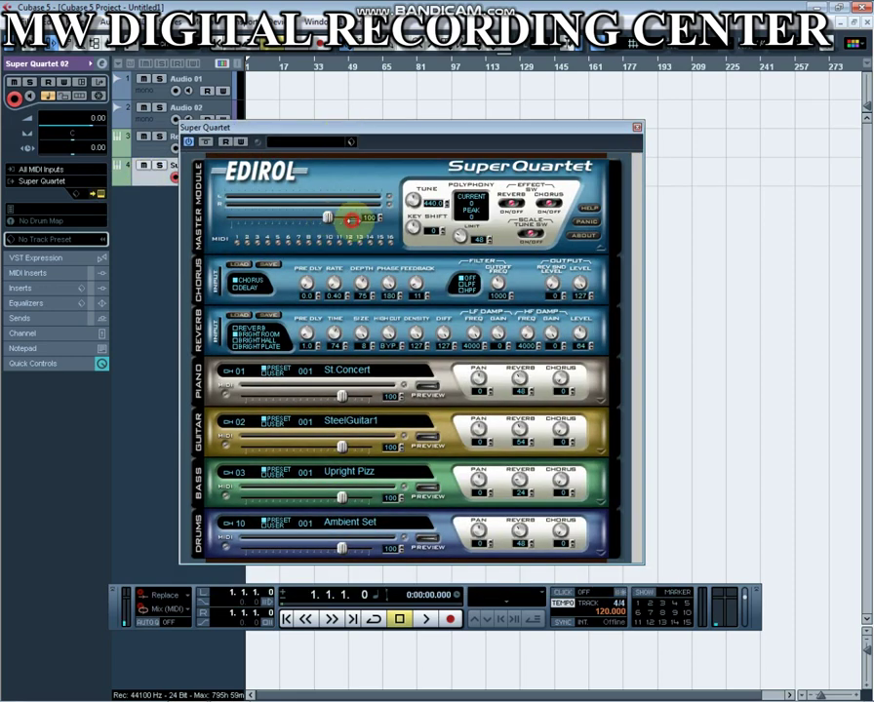
{"action": "left_click", "coordinate": [355, 219]}
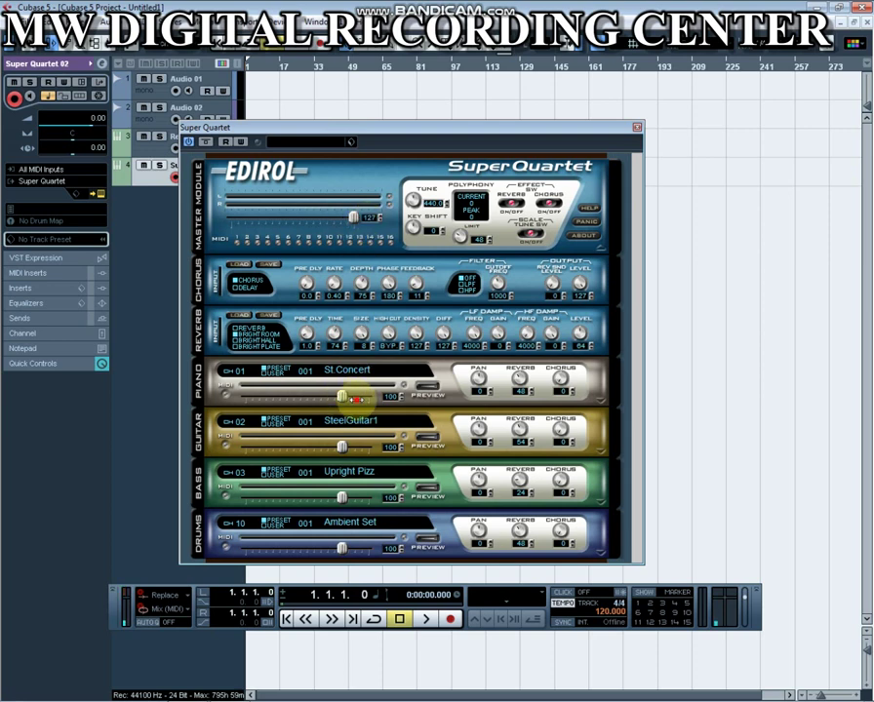
{"action": "left_click_drag", "start_coordinate": [350, 397], "coordinate": [369, 390]}
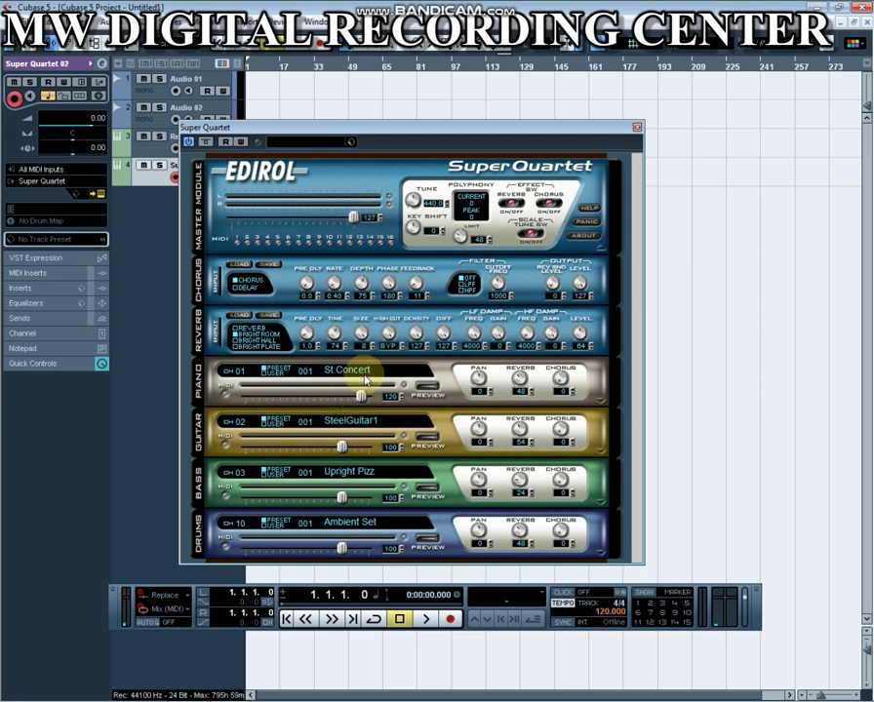
{"action": "left_click", "coordinate": [366, 378]}
{"action": "mouse_move", "coordinate": [412, 434]}
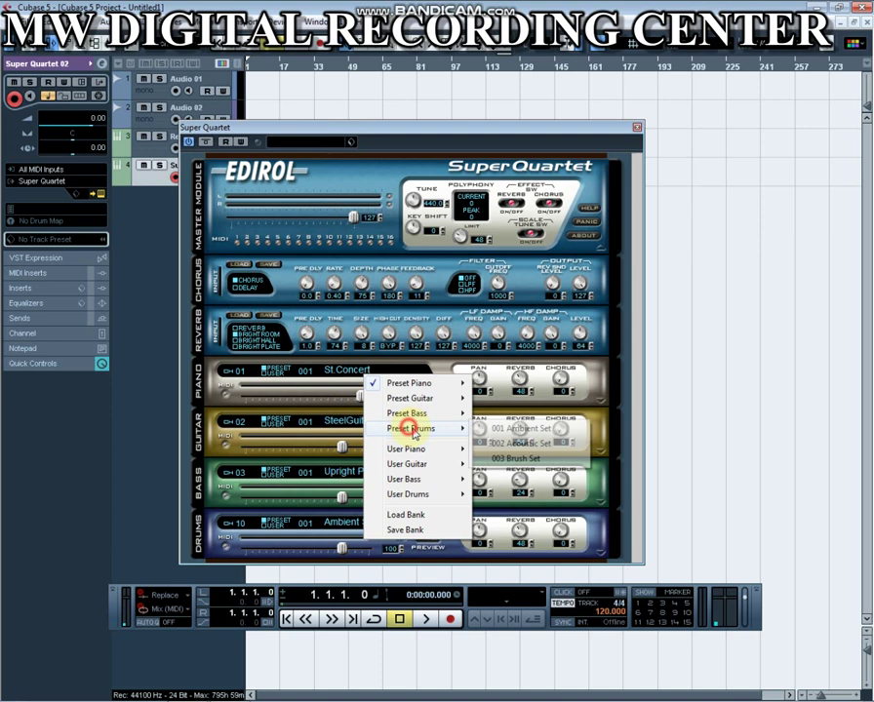
{"action": "left_click", "coordinate": [519, 444]}
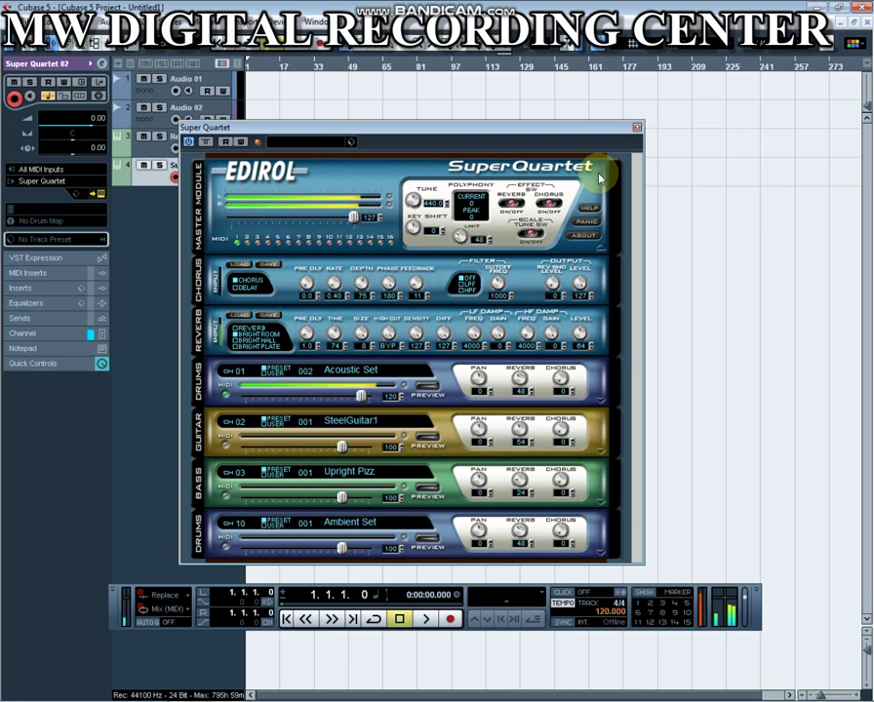
{"action": "left_click", "coordinate": [636, 129]}
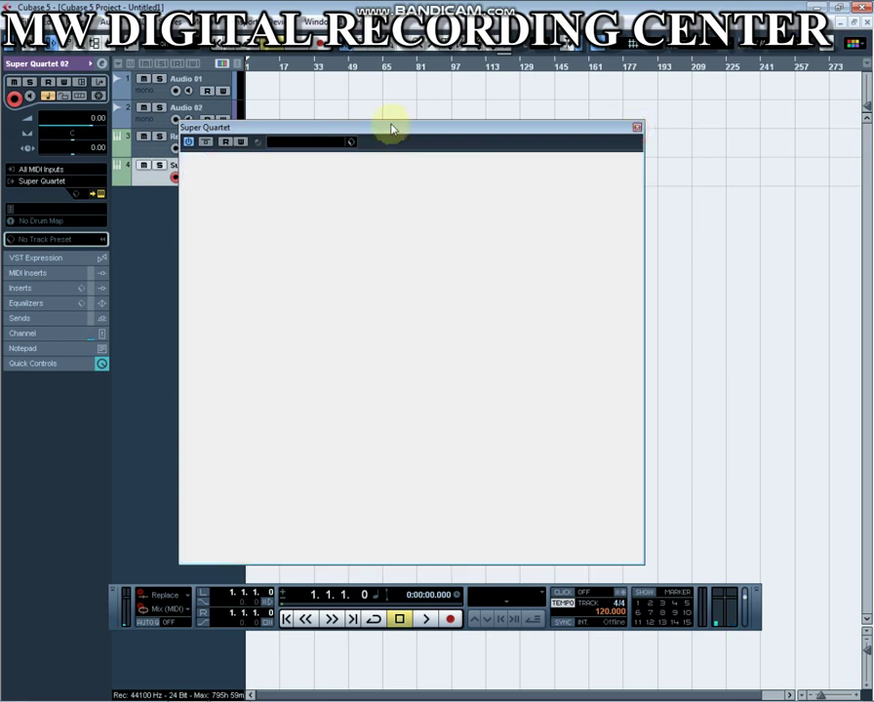
{"action": "left_click", "coordinate": [636, 129]}
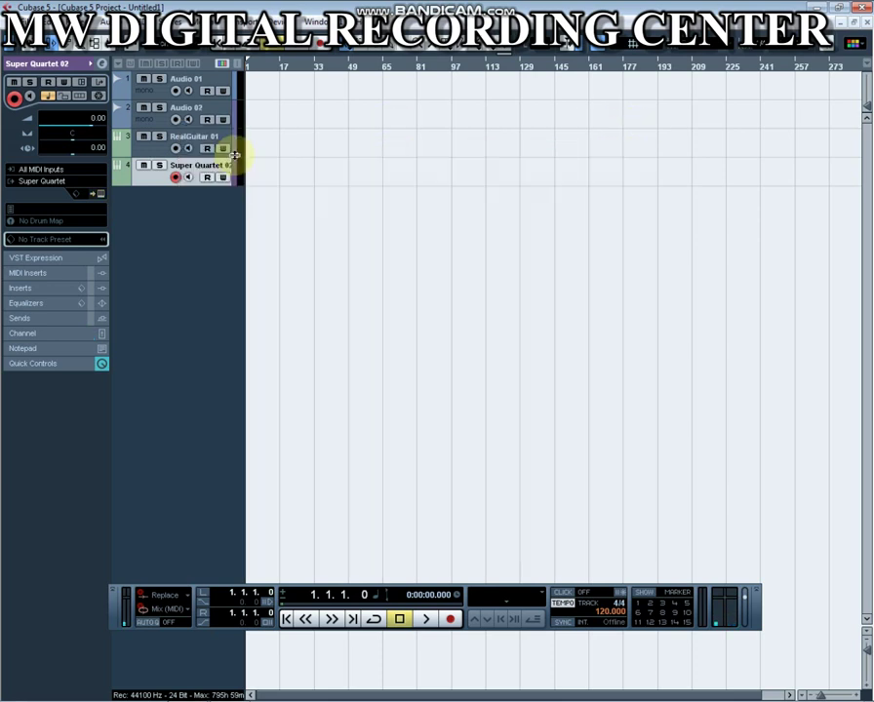
- Rename the Audio 01 track as MAIN VOCAL and the Audio 02 track as ADD LIPS
{"action": "left_click", "coordinate": [196, 85]}
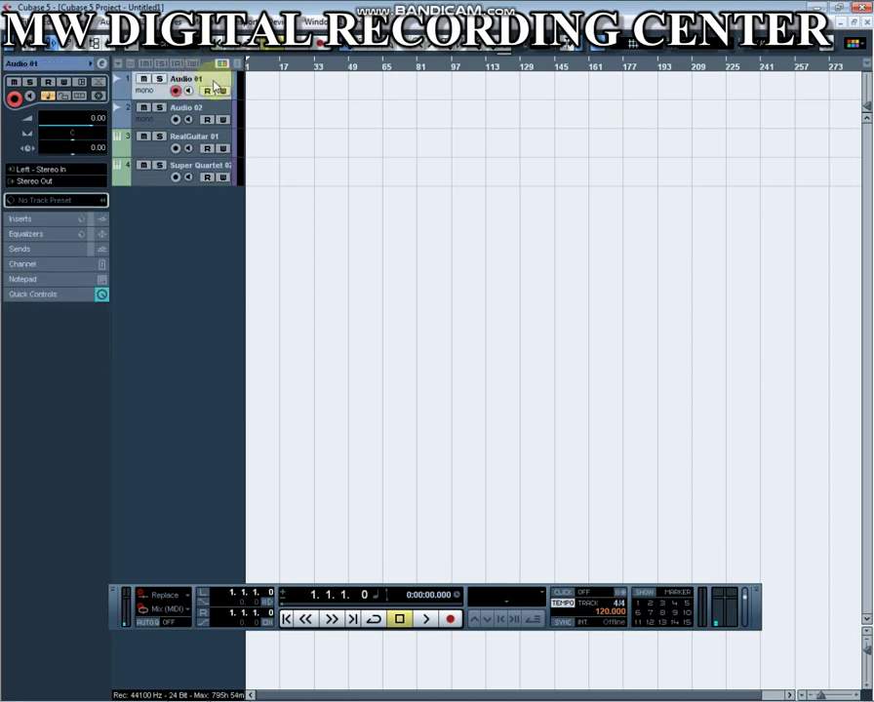
{"action": "double_click", "coordinate": [213, 81]}
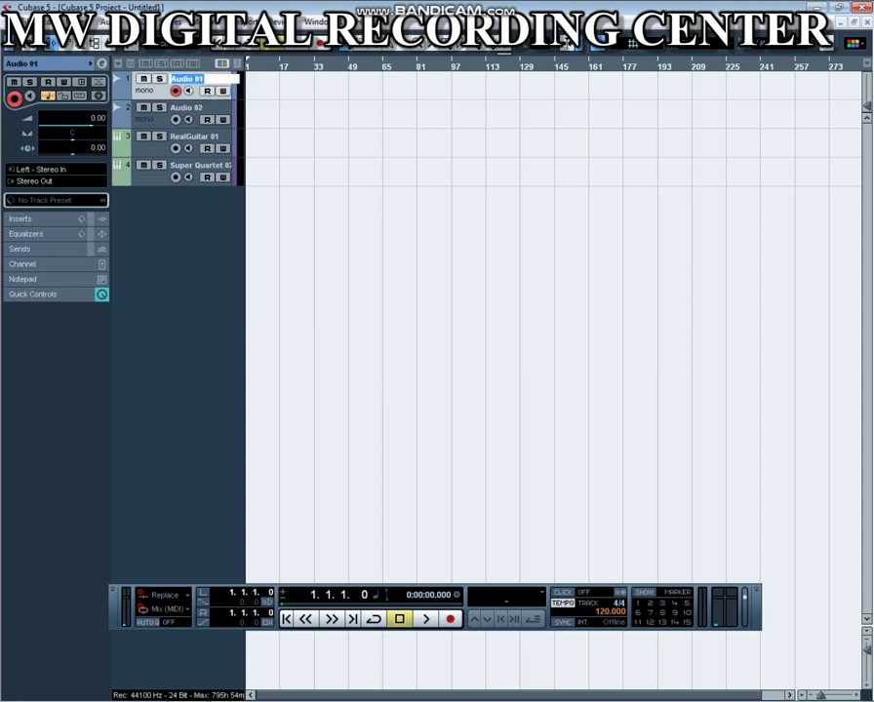
{"action": "type", "text": "MAIN VOCAL"}
{"action": "double_click", "coordinate": [210, 109]}
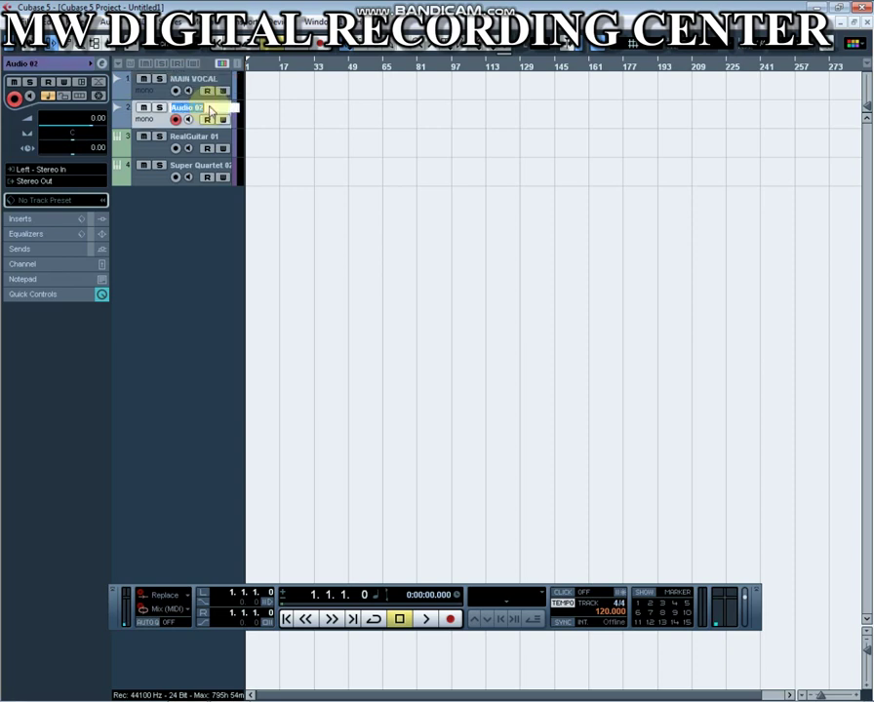
{"action": "type", "text": "ADDD"}
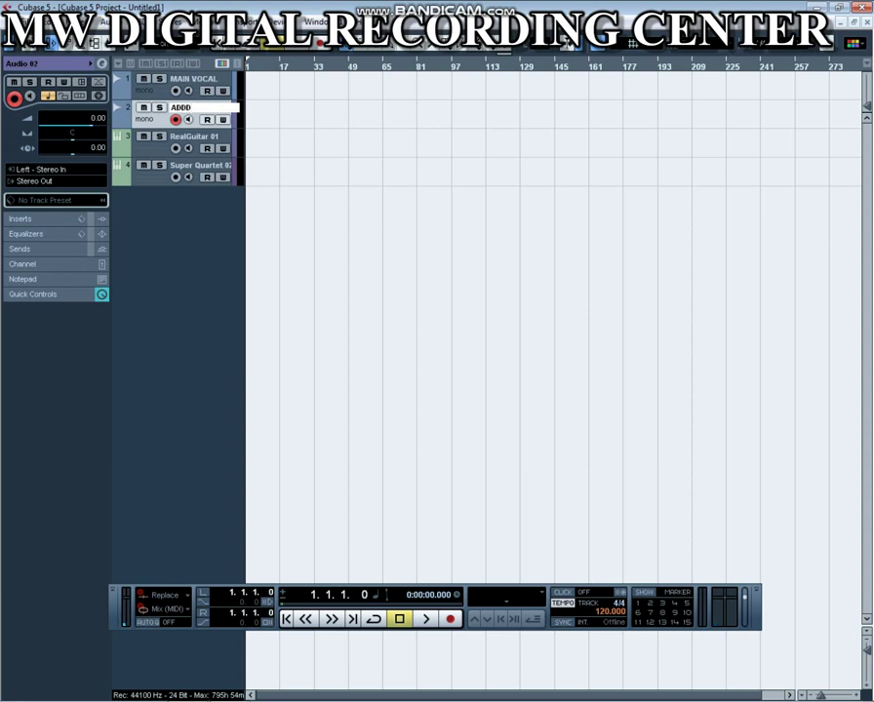
{"action": "key", "text": "BackSpace"}
{"action": "type", "text": "LIPS"}
- Rename the RealGuitar track as LIVE GUITAR and the Super Quartet track as FILL IN
{"action": "double_click", "coordinate": [195, 136]}
{"action": "type", "text": "L"}
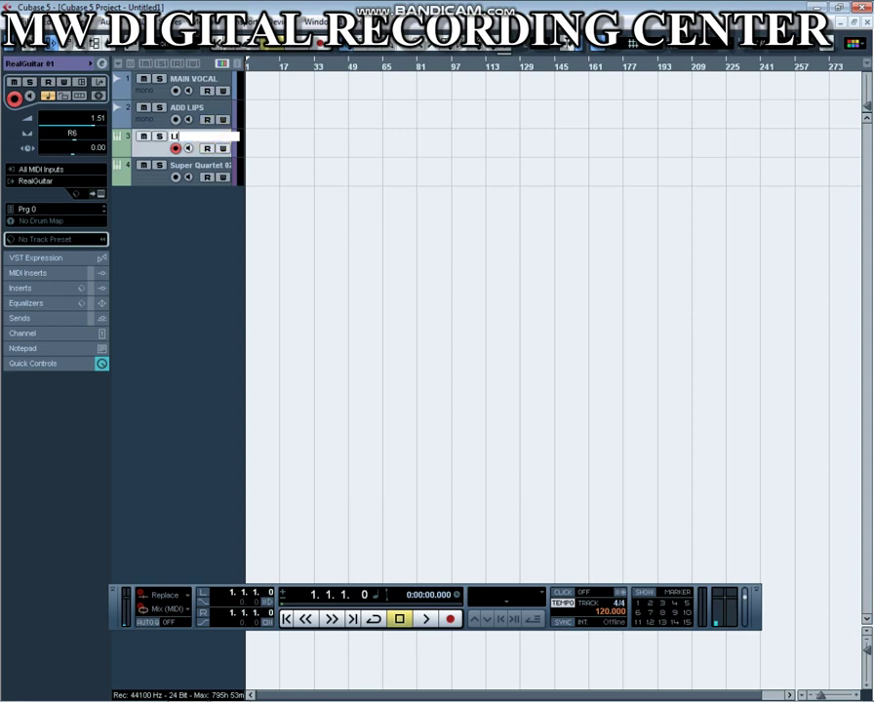
{"action": "type", "text": "IVE-GUITAR"}
{"action": "double_click", "coordinate": [217, 166]}
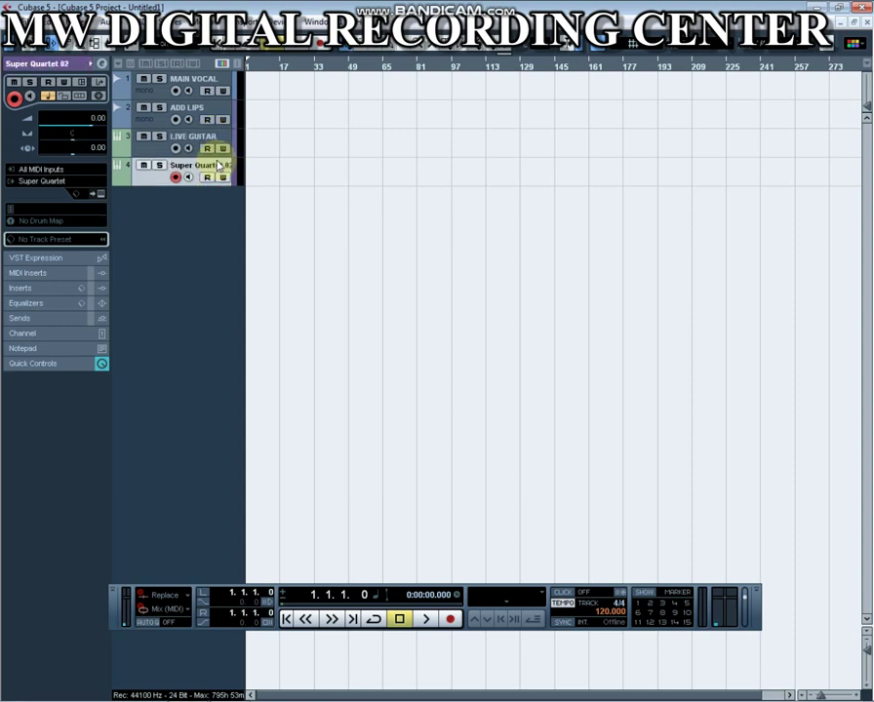
{"action": "type", "text": "FILL IN"}
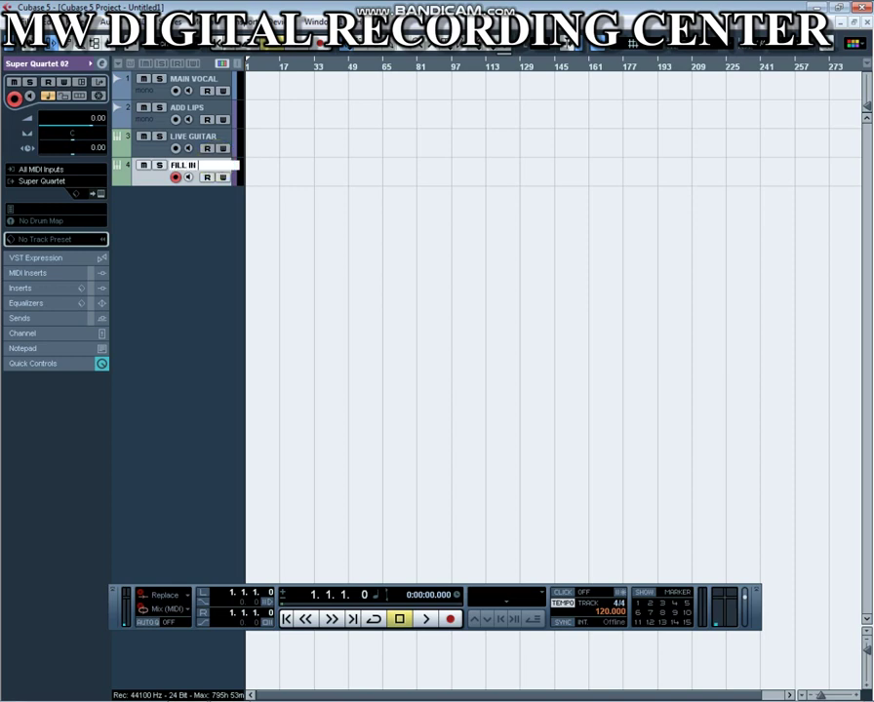
{"action": "key", "text": "Return"}
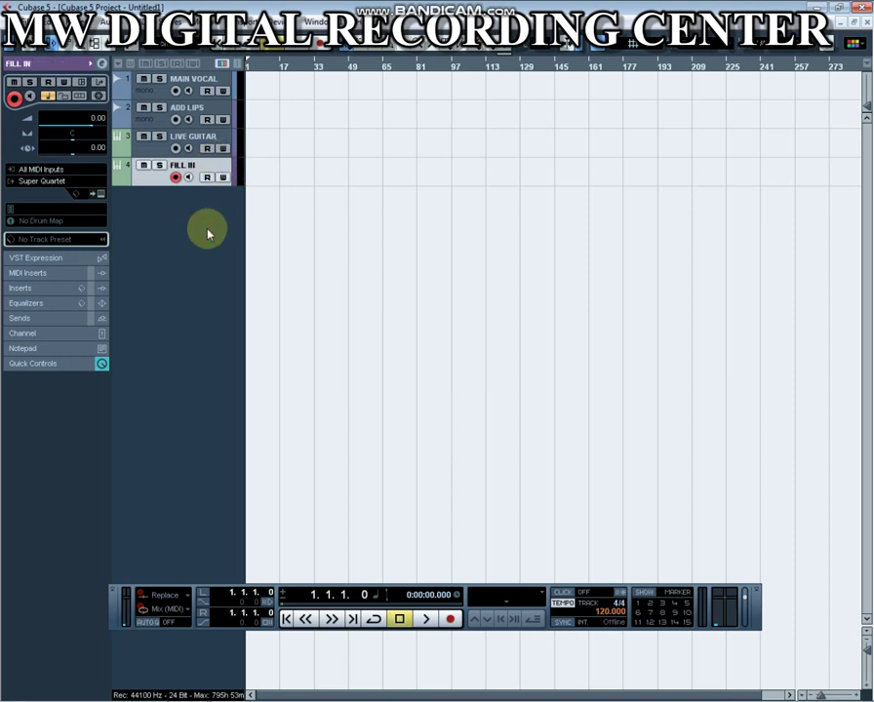
- Select each of the four renamed tracks in turn, finishing on MAIN VOCAL
{"action": "left_click", "coordinate": [201, 84]}
{"action": "left_click", "coordinate": [211, 106]}
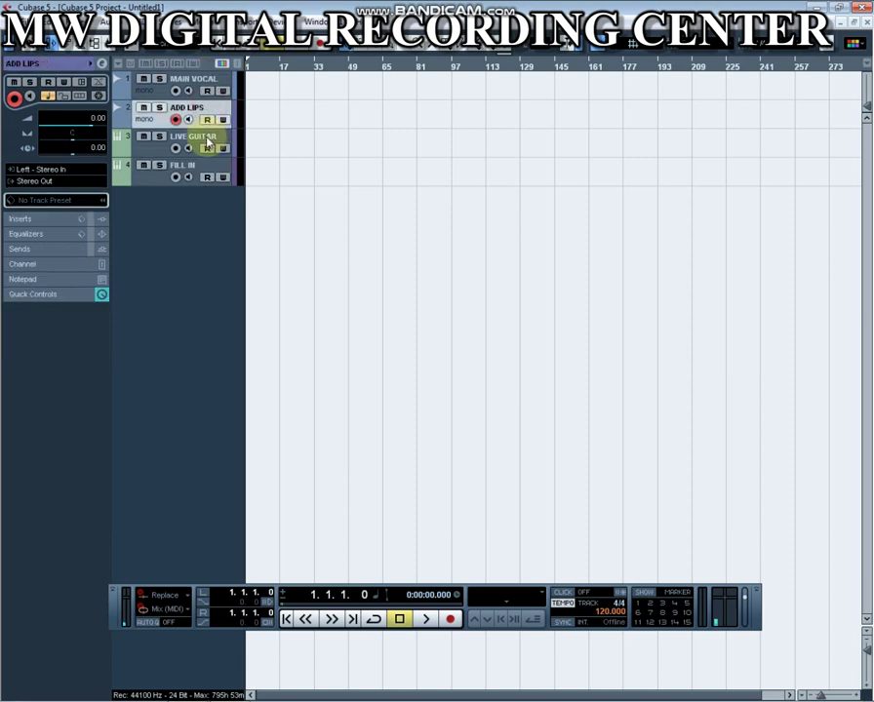
{"action": "left_click", "coordinate": [207, 141]}
{"action": "left_click", "coordinate": [205, 166]}
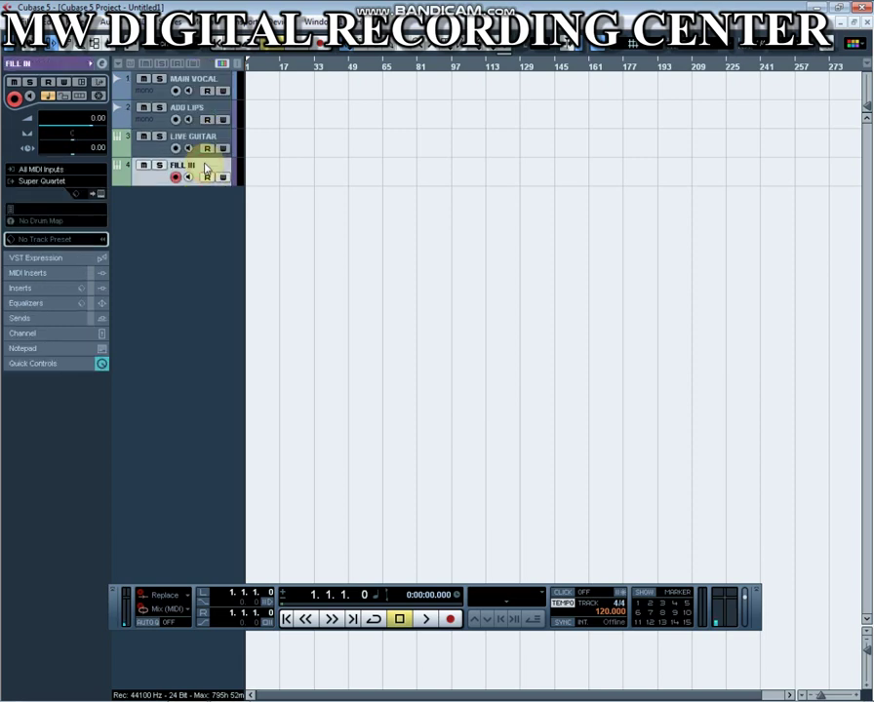
{"action": "left_click", "coordinate": [197, 83]}
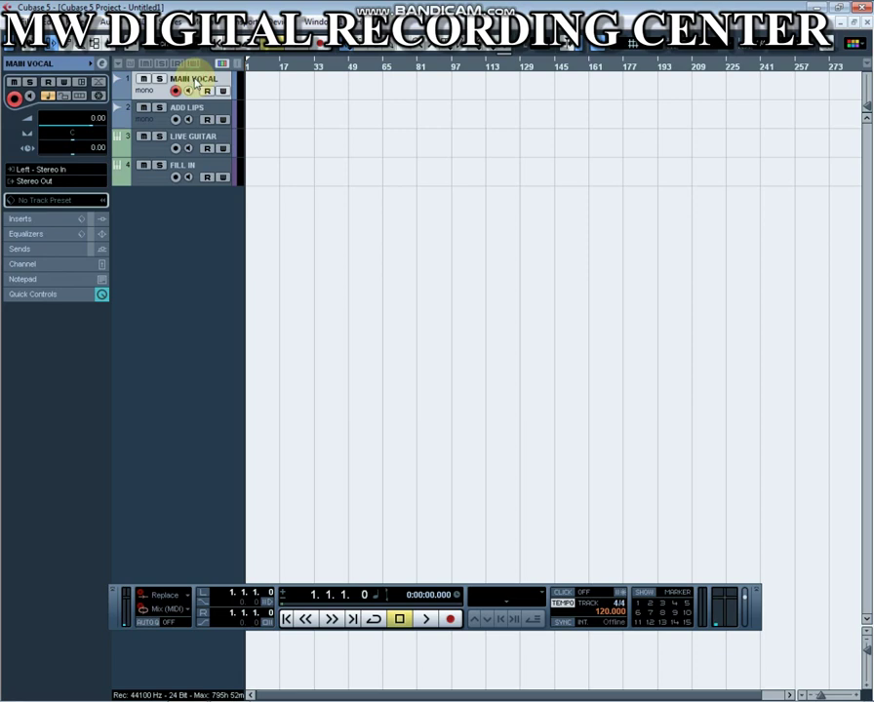